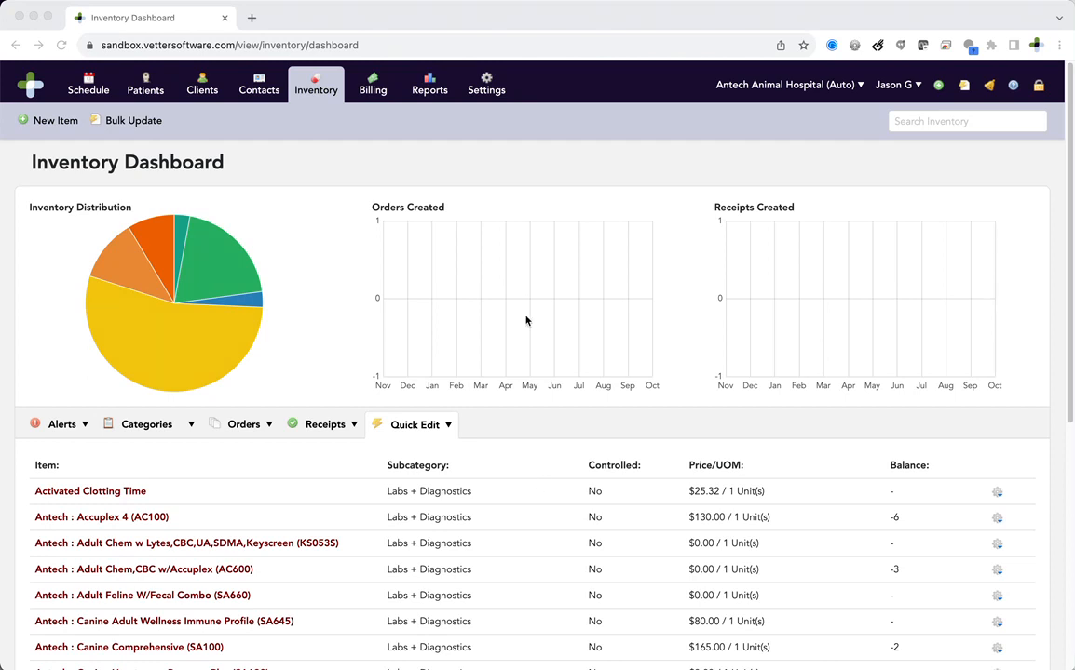
Start a new inventory item and name it "Antech Adult Wellness Bundle"
left_click(941, 86)
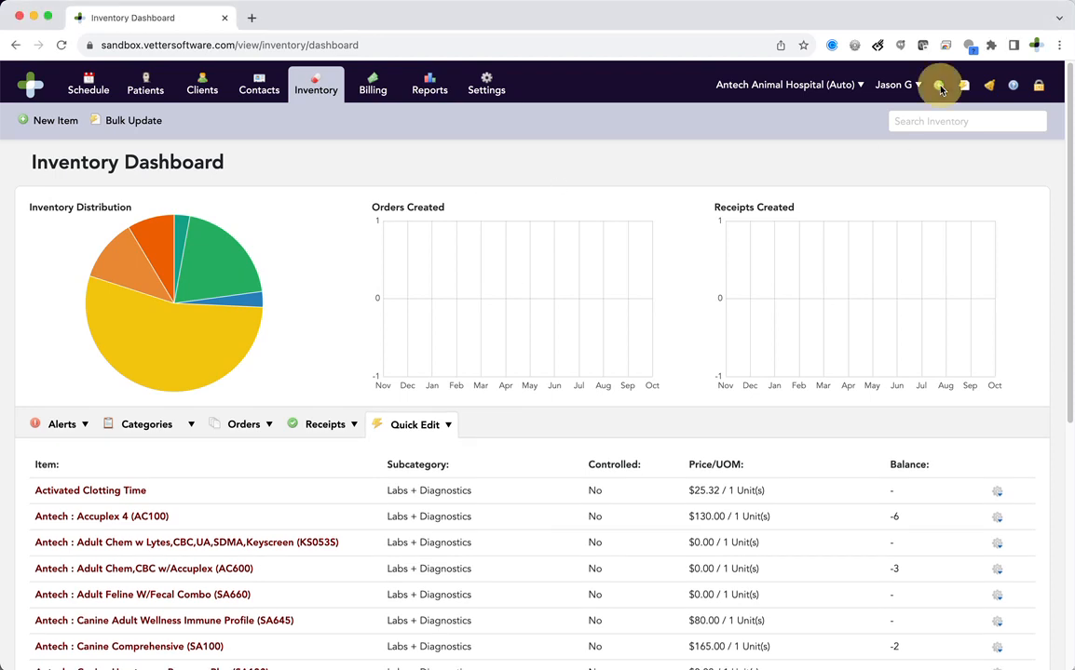
left_click(940, 86)
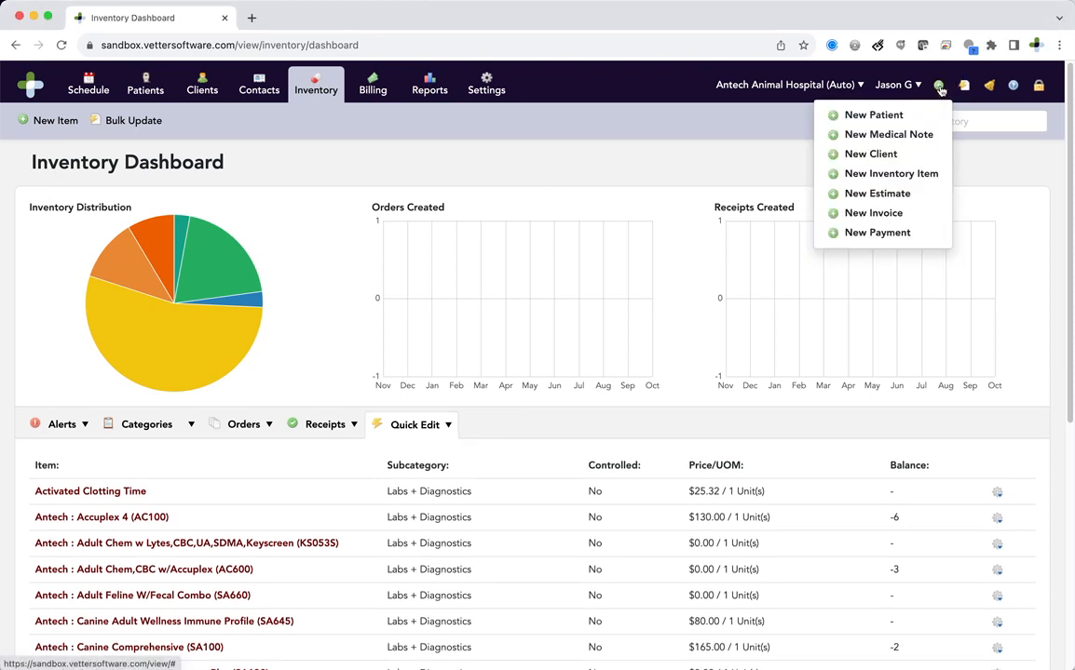
left_click(921, 175)
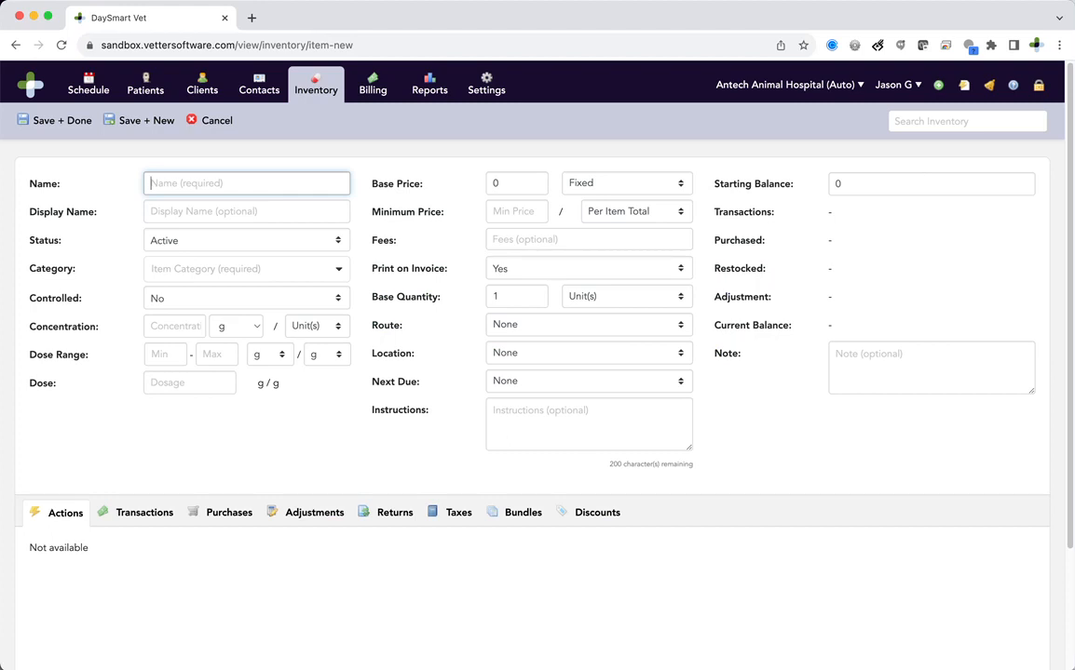
type("Antech ")
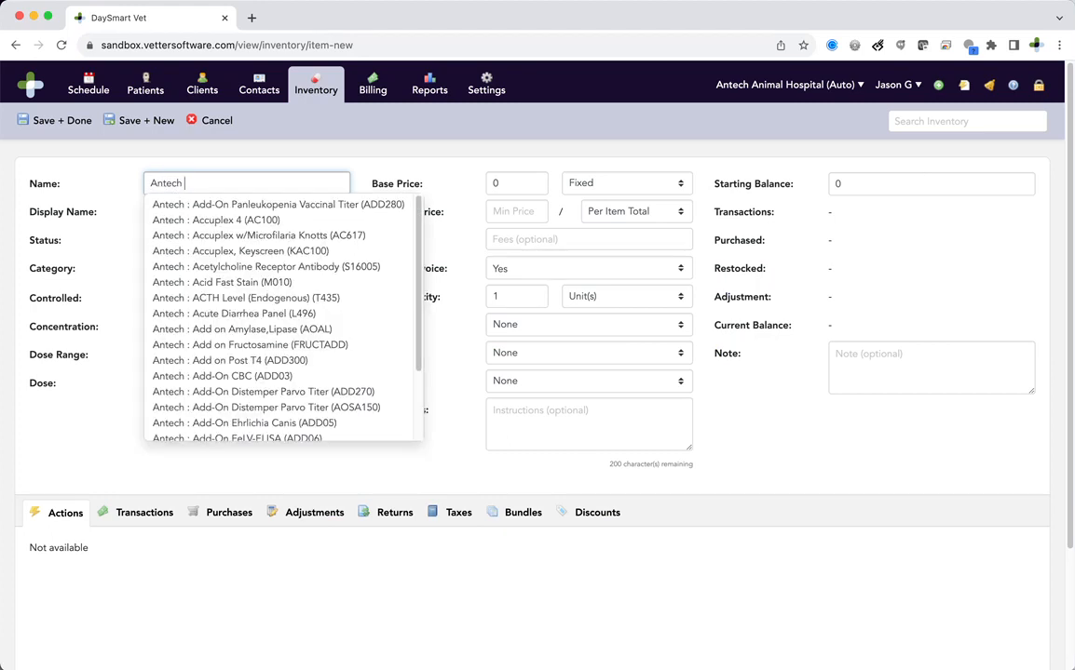
type("Adult")
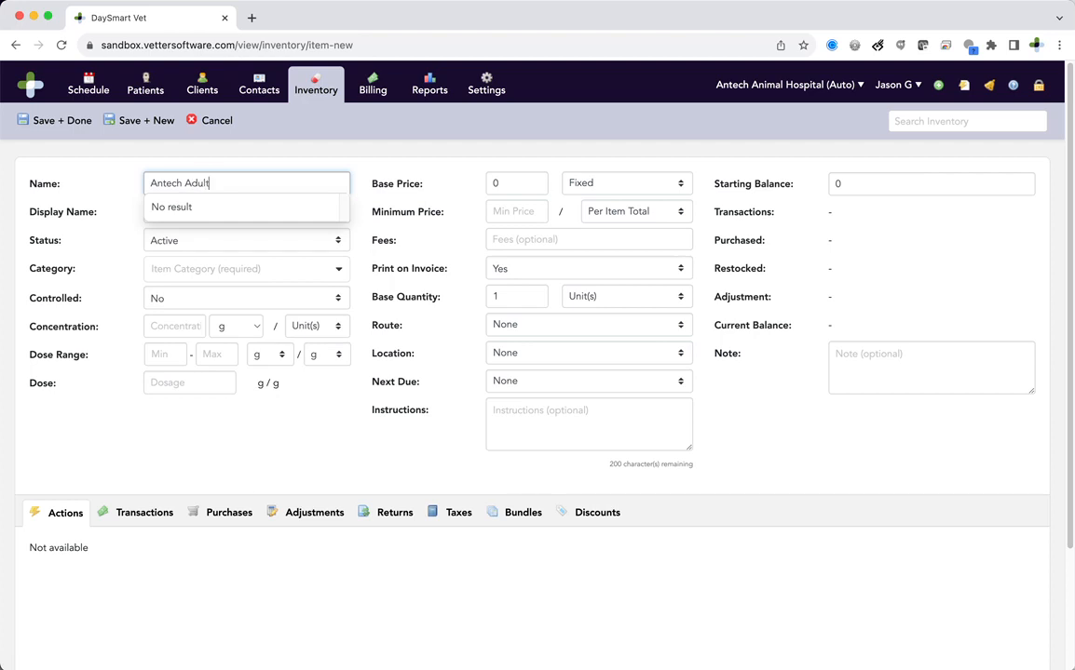
type(" Wellness Bundle")
left_click(78, 214)
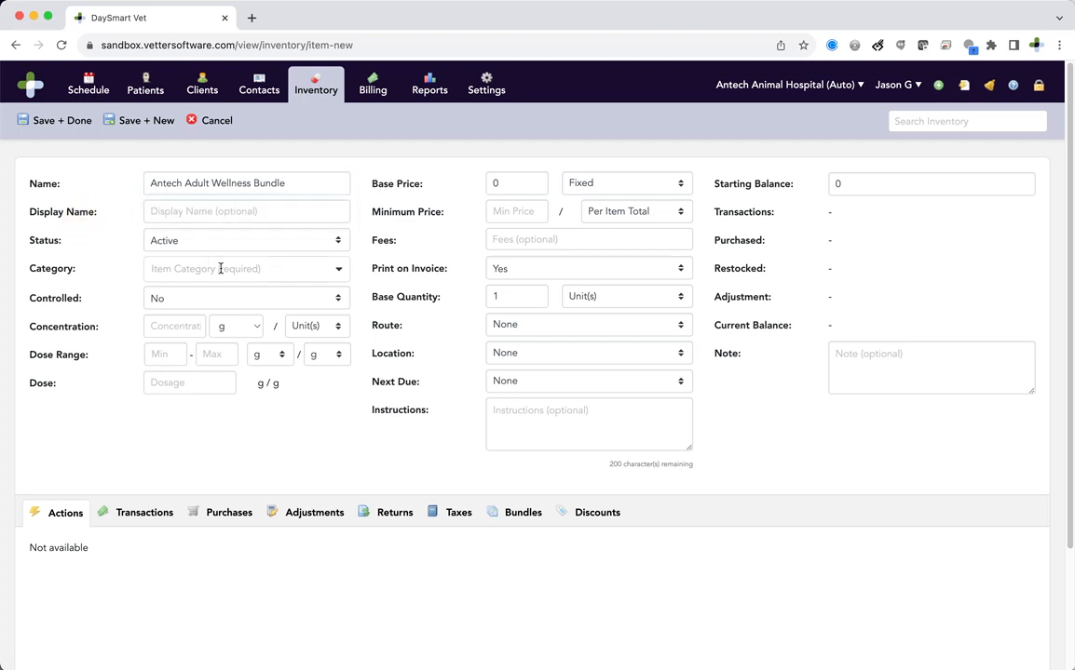
Assign the item to the Labs + Diagnostics (Service) category, set its base price to 350, and save it
left_click(220, 270)
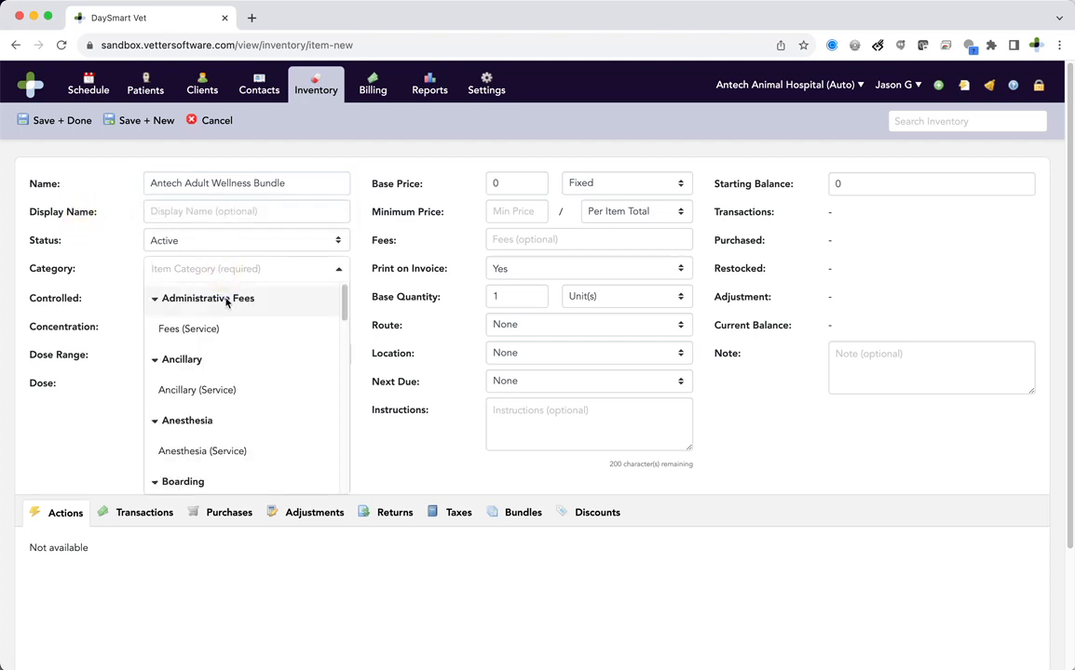
type("lab")
left_click(238, 330)
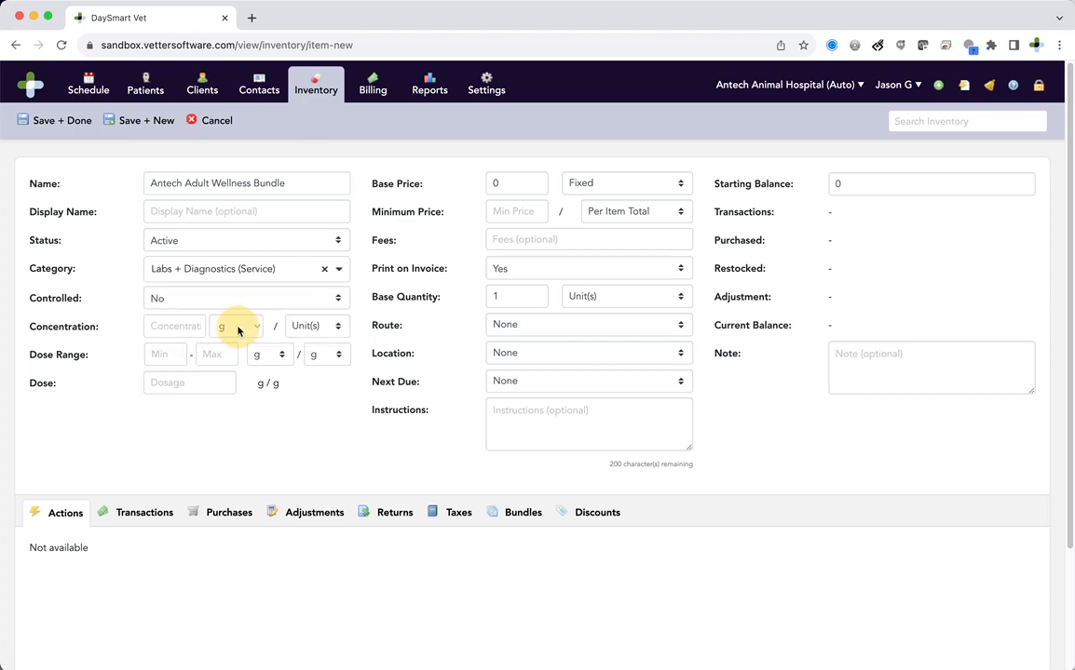
left_click(475, 182)
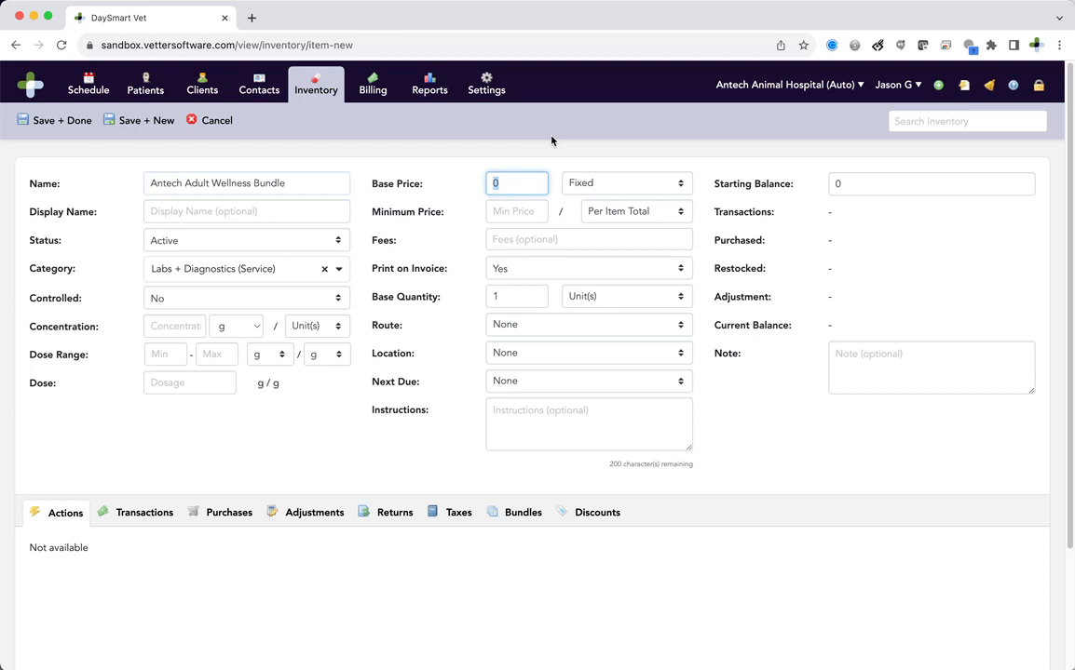
type("35")
left_click(70, 122)
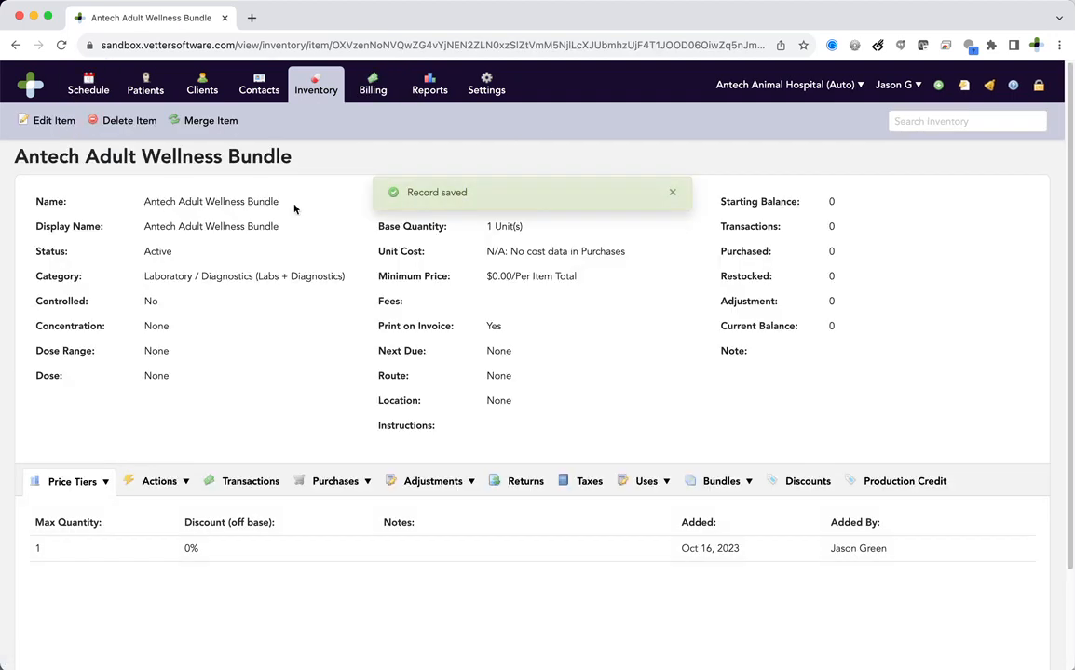
Create a Bundle (Invoice) template in the business settings titled "Antech Adult Wellness Bundle"
left_click(485, 93)
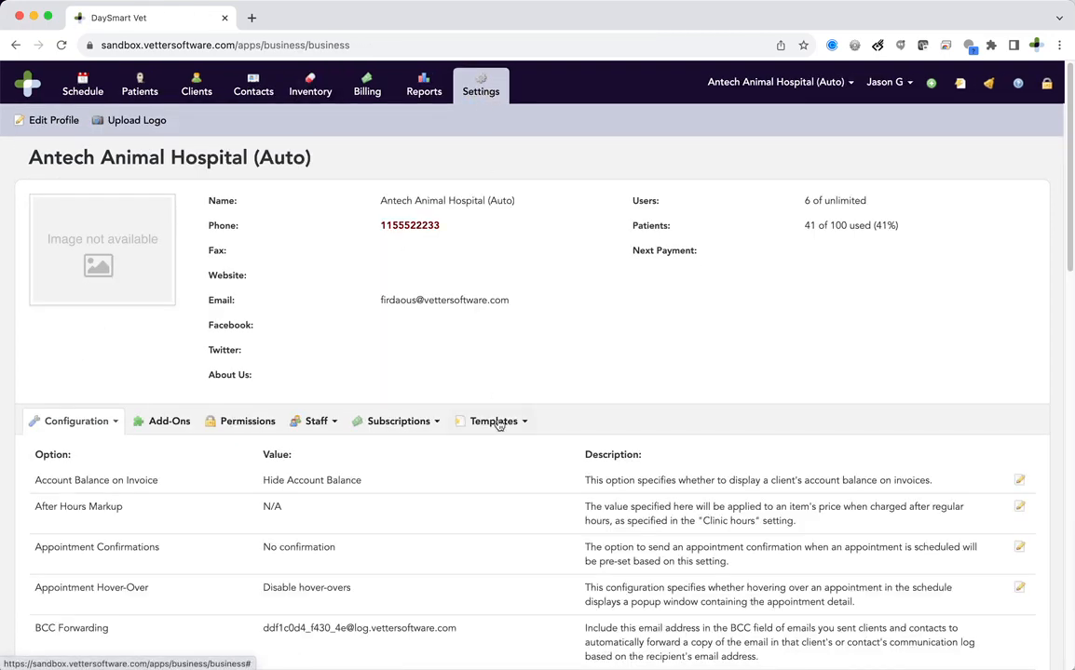
left_click(498, 424)
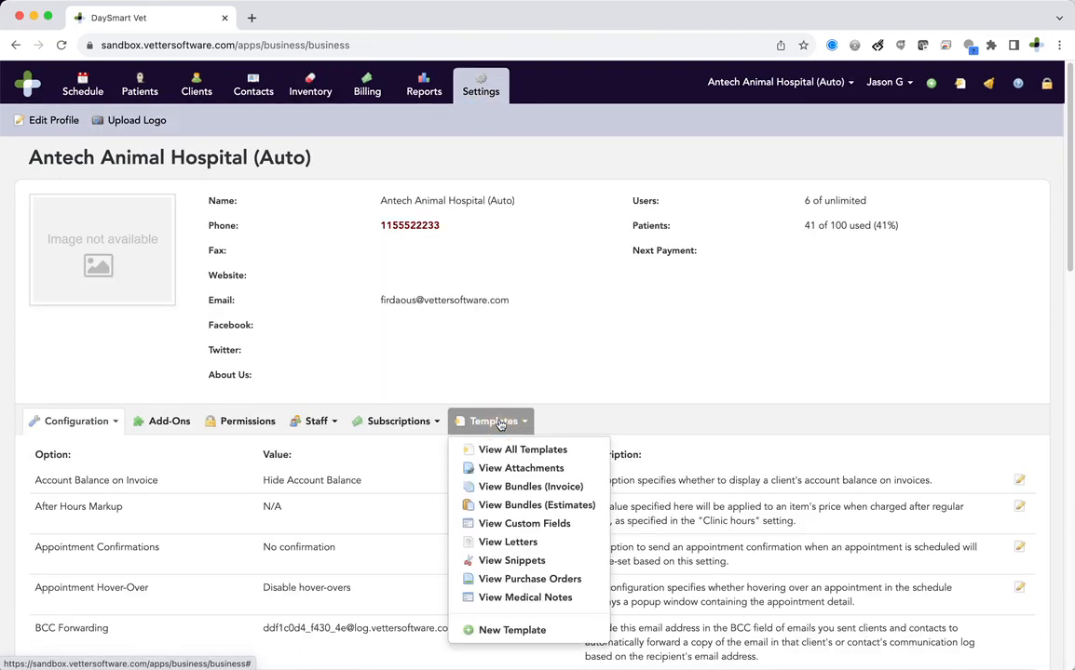
left_click(510, 630)
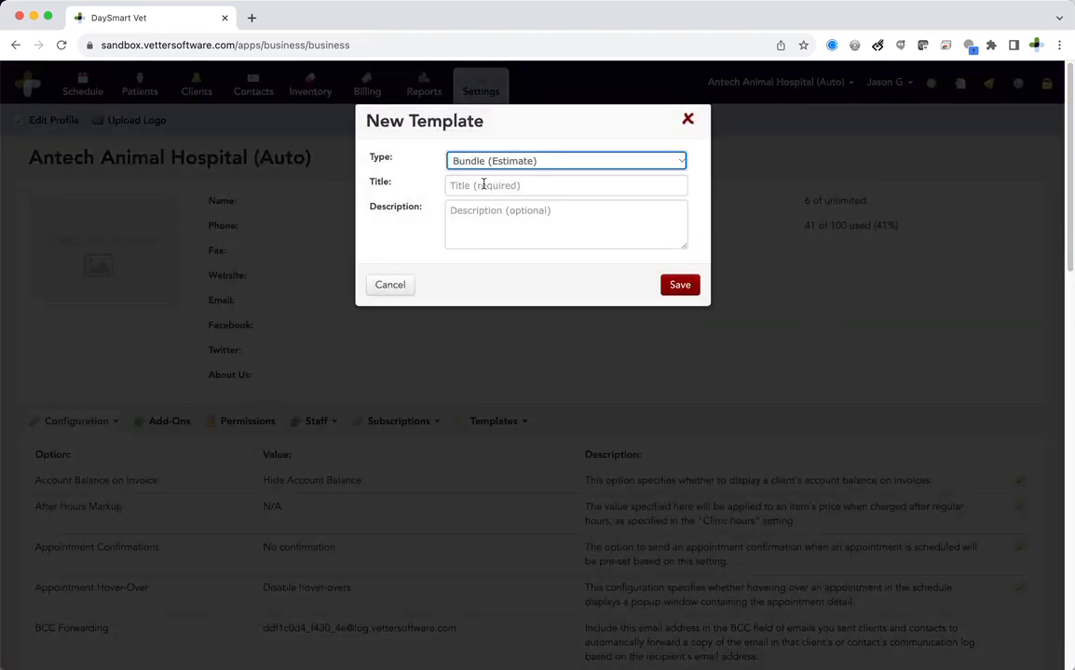
left_click(489, 162)
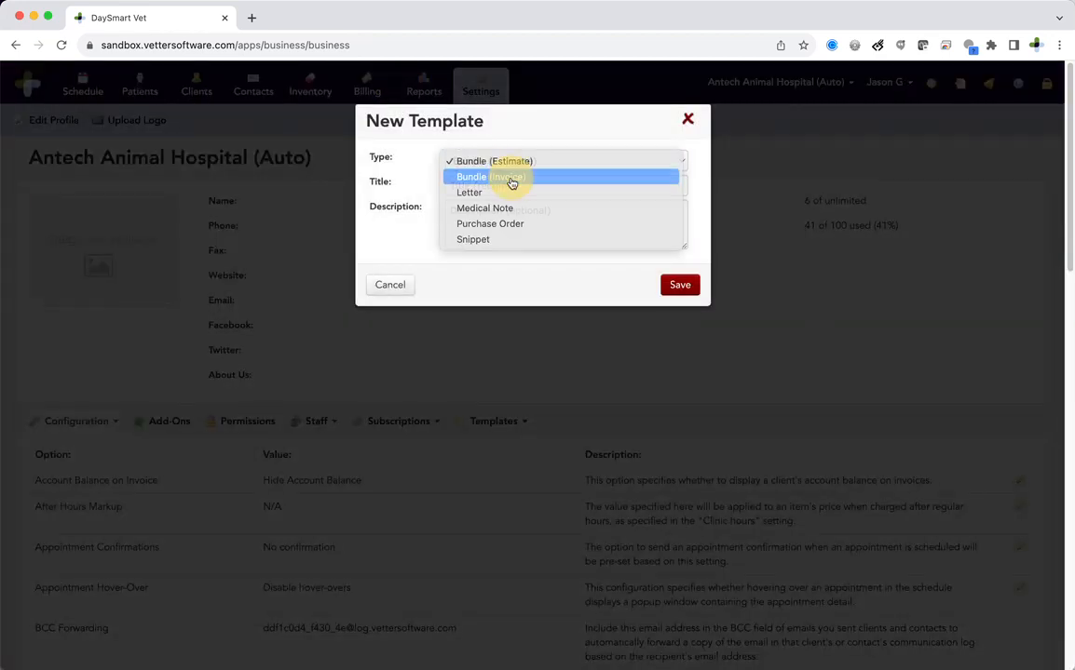
left_click(510, 177)
left_click(499, 187)
type("Adult")
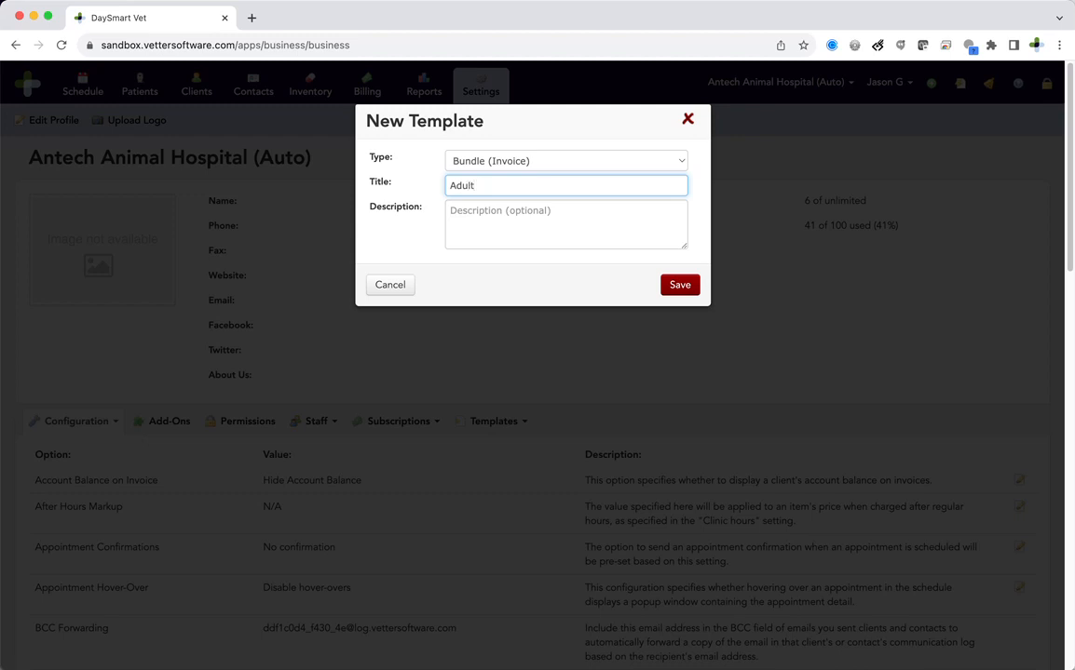
type("ntech Adult Wellness Bundle")
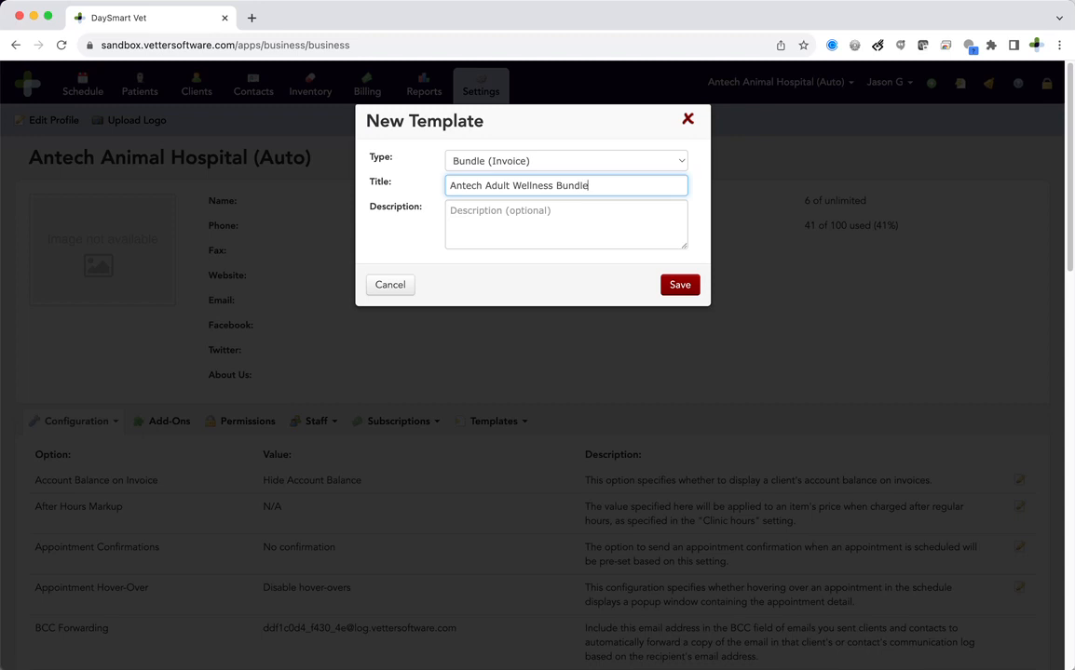
left_click(680, 285)
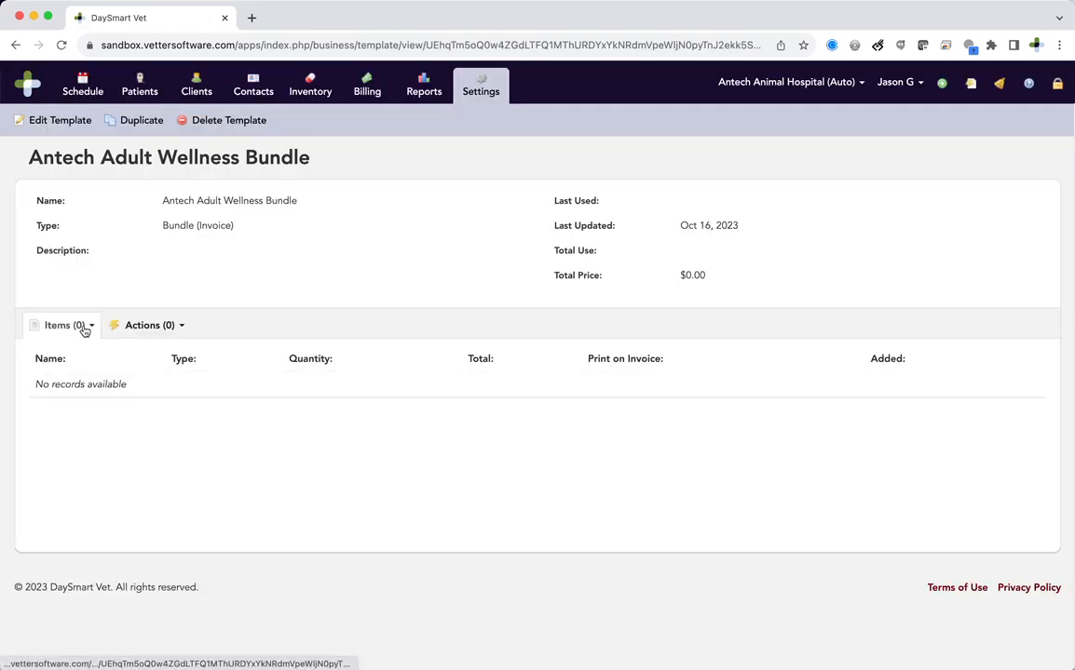
Start a new item in the bundle template and choose Antech : Canine Adult Wellness Immune Profile (SA645)
left_click(83, 327)
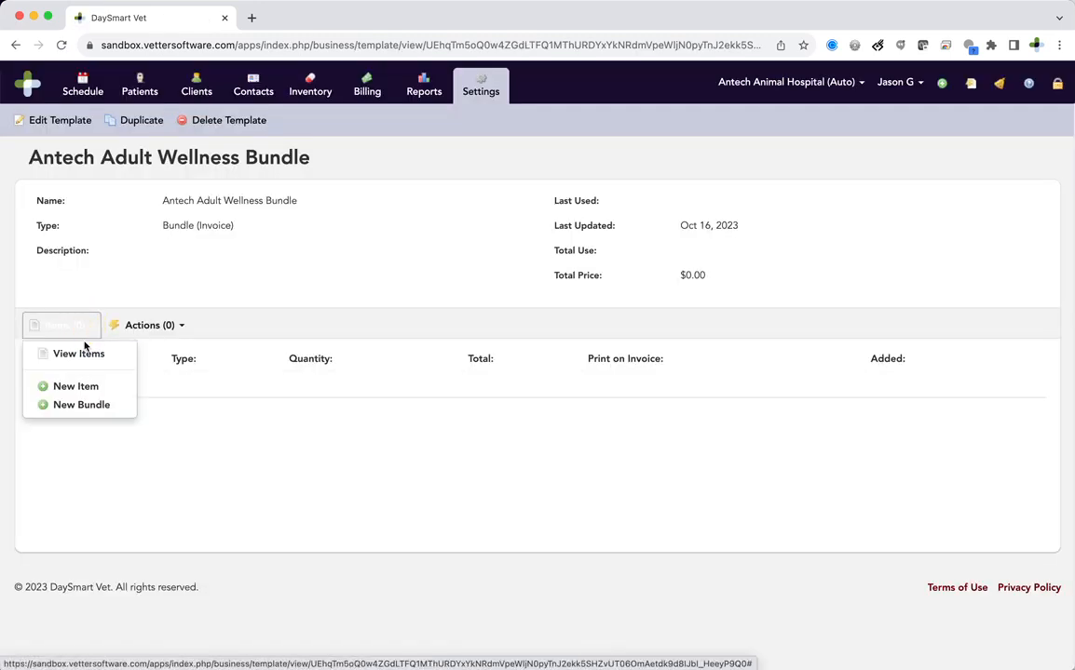
left_click(76, 387)
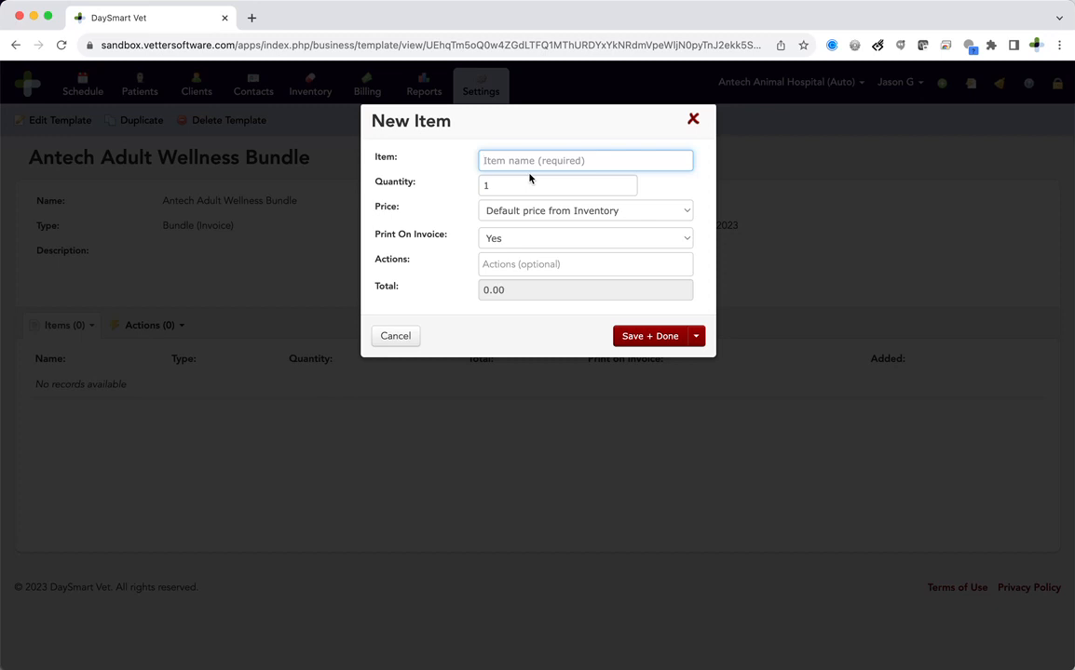
type("welln")
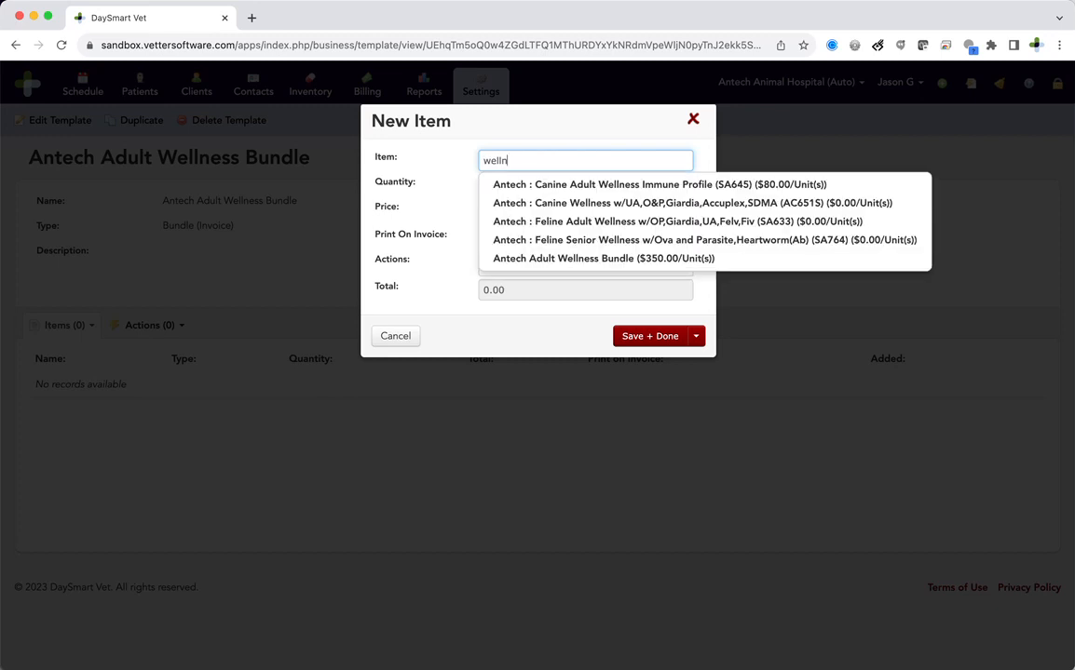
left_click(638, 185)
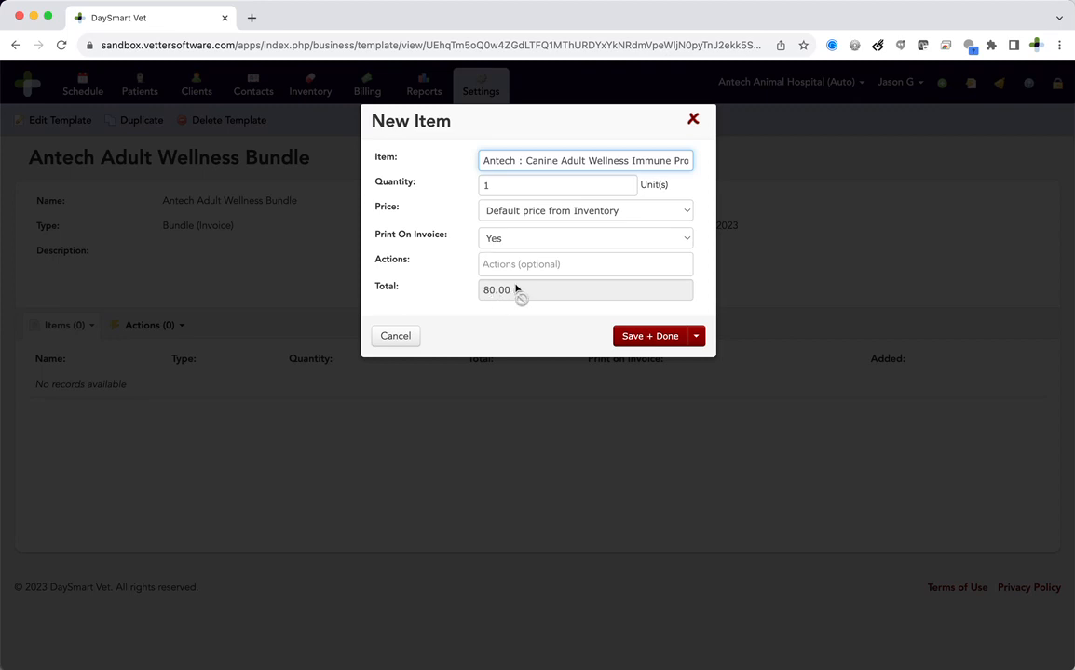
Give the immune profile item a custom unit price of 0 and save it, continuing with another new item
left_click(552, 210)
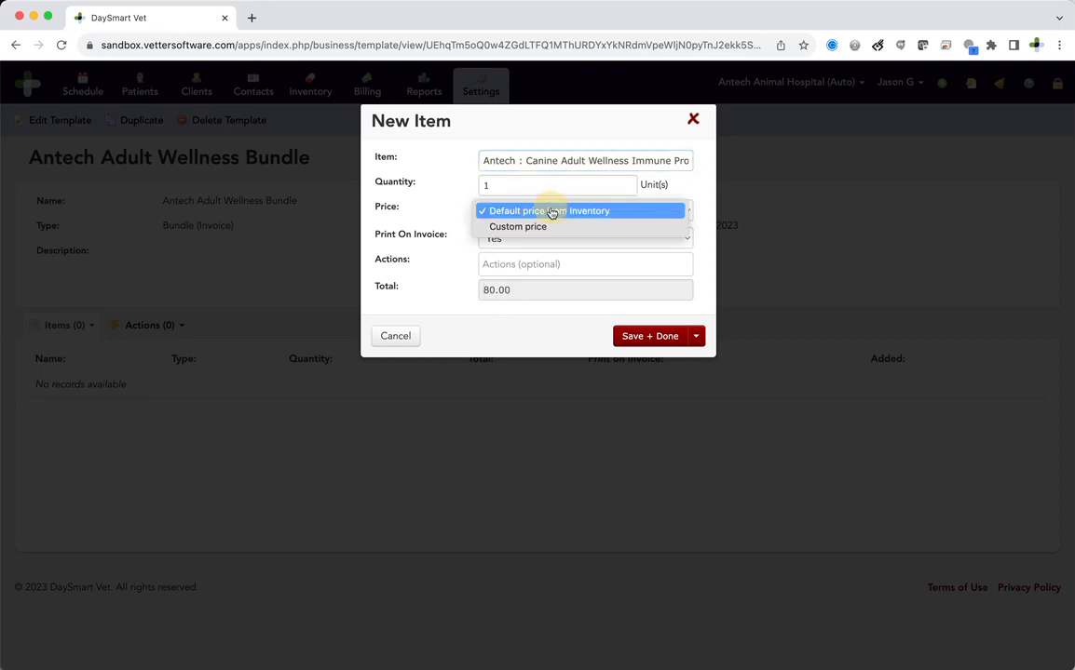
left_click(548, 228)
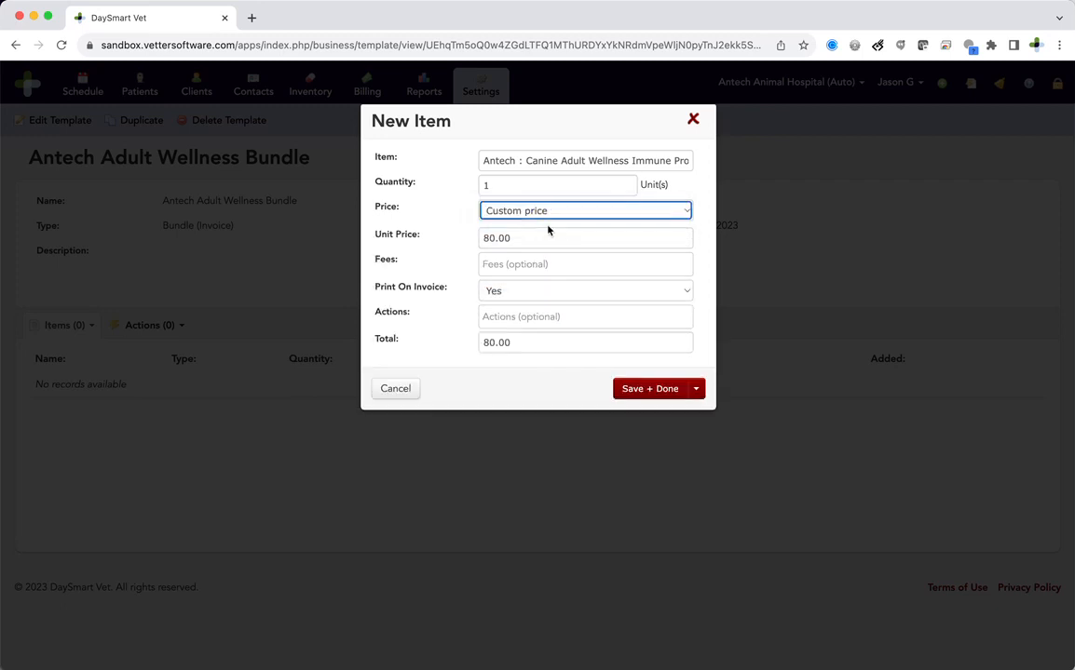
left_click(471, 245)
type("0")
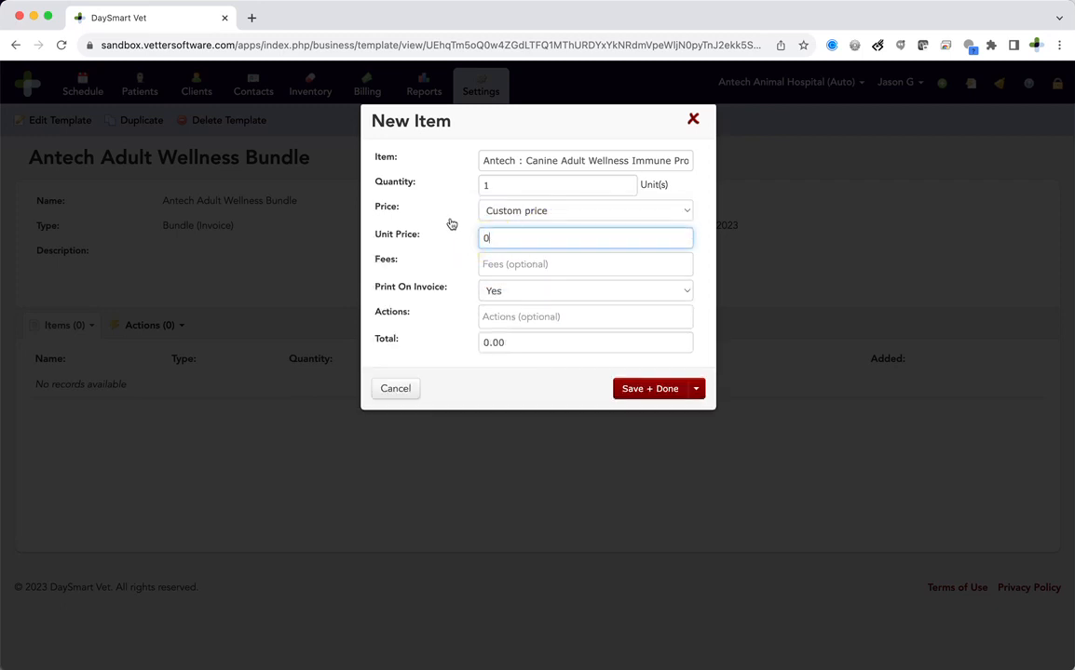
left_click(465, 134)
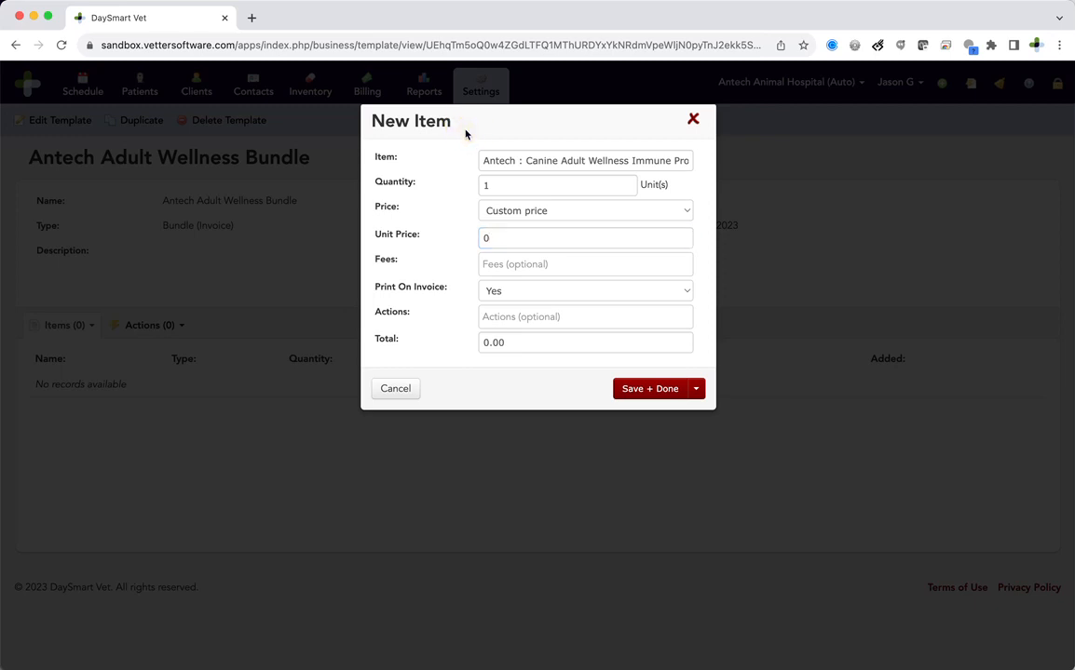
left_click(698, 392)
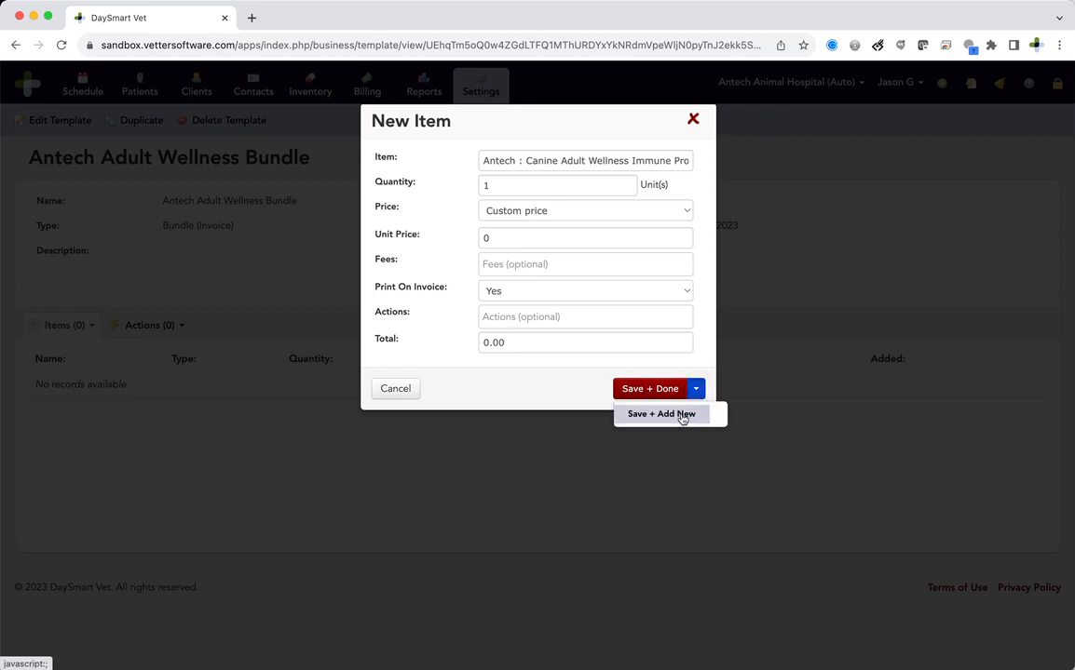
left_click(680, 416)
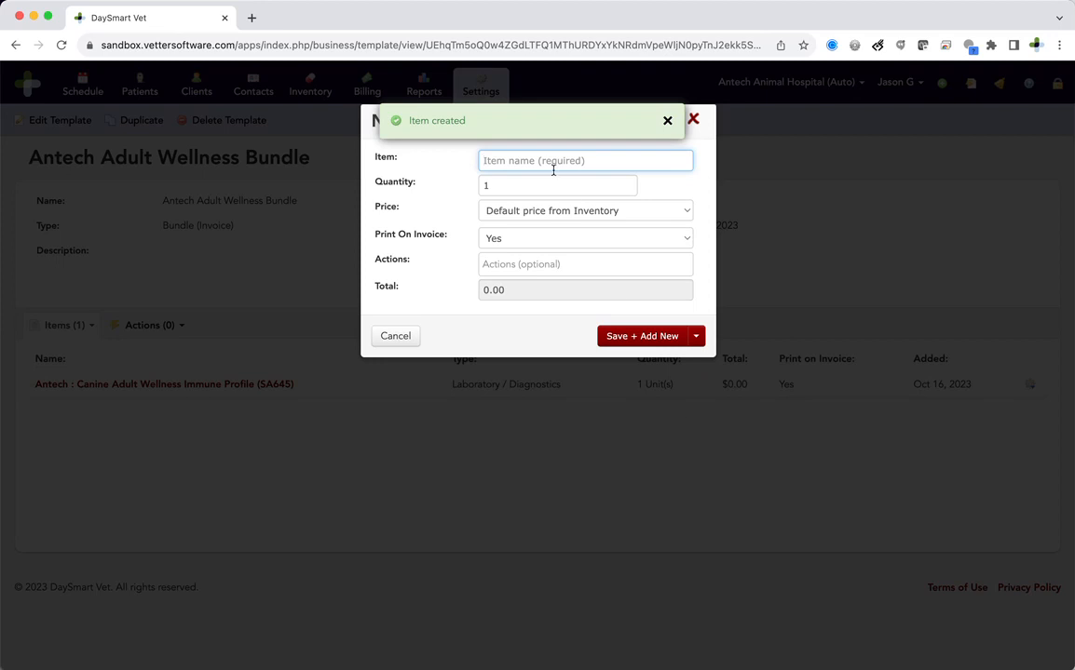
Add Antech : Accuplex 4 (AC100) to the bundle with a custom unit price of 0, continuing with another new item
type("antech")
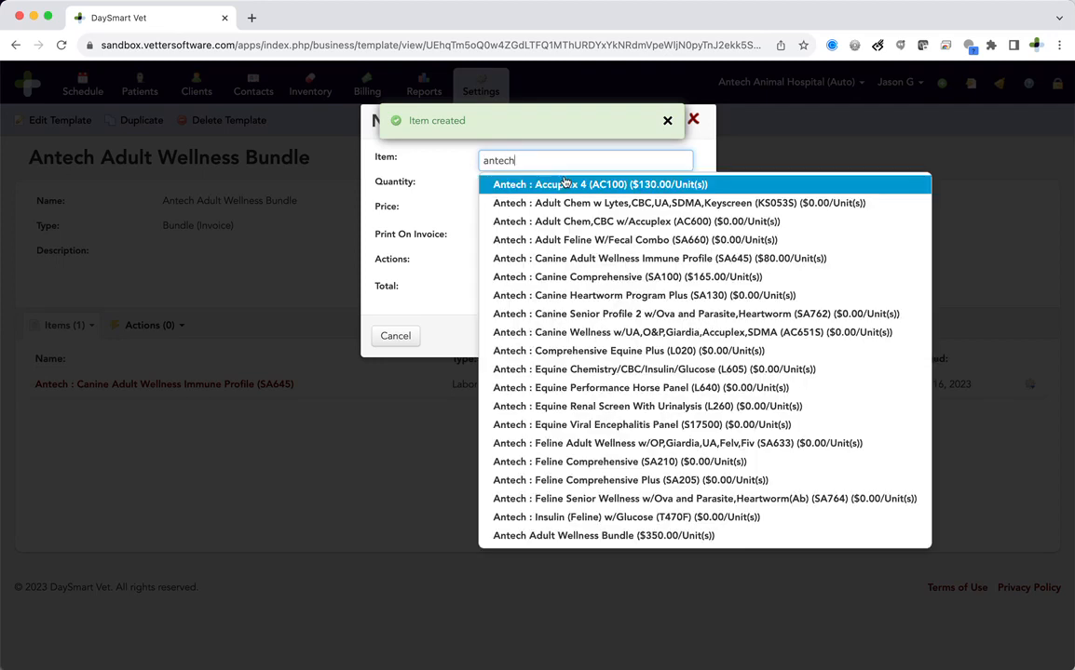
left_click(564, 184)
left_click(520, 213)
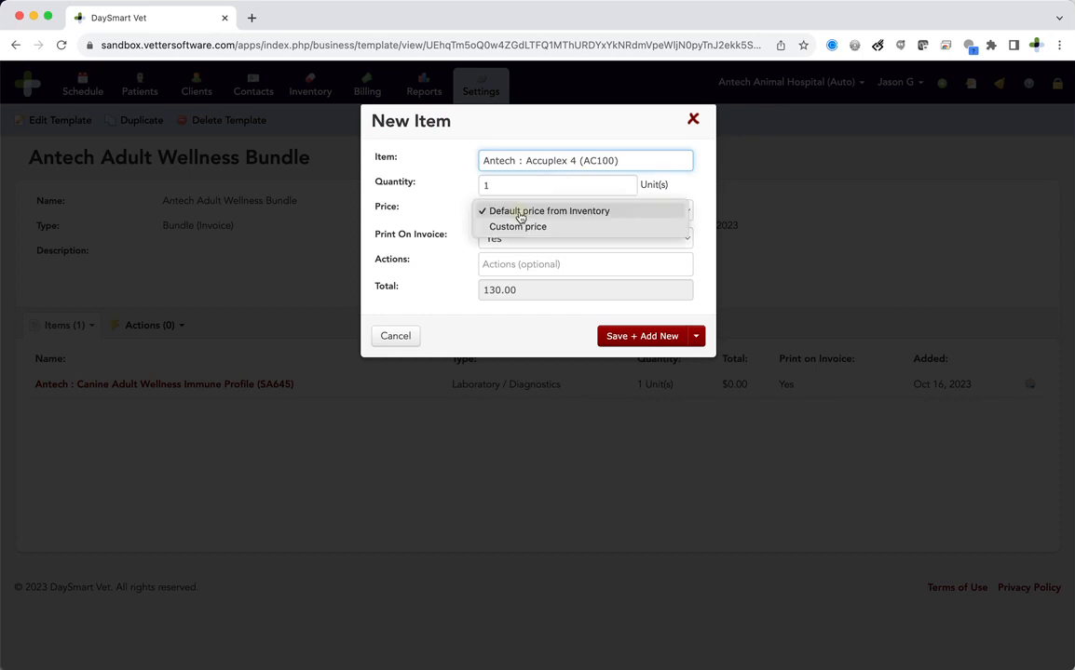
left_click(521, 226)
left_click_drag(522, 240, 459, 245)
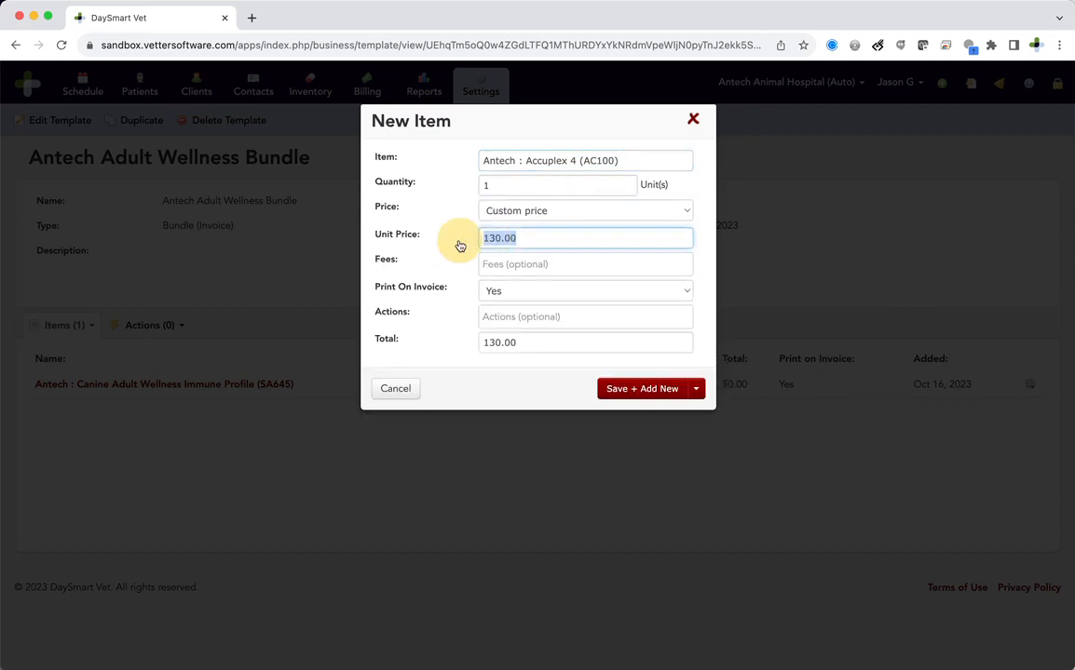
type("0")
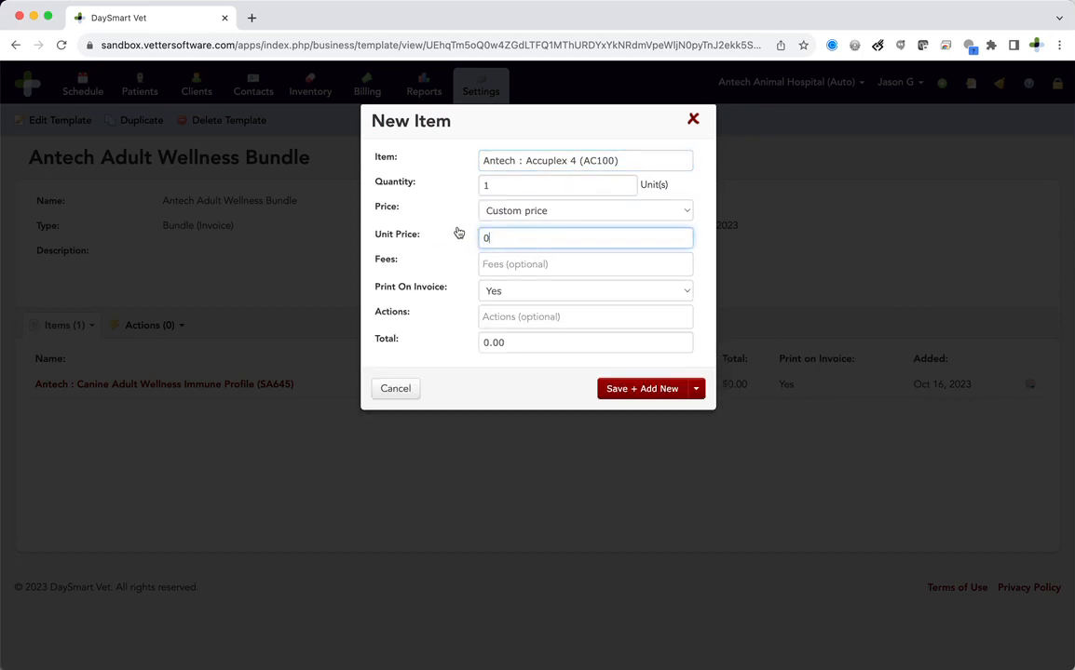
left_click(459, 233)
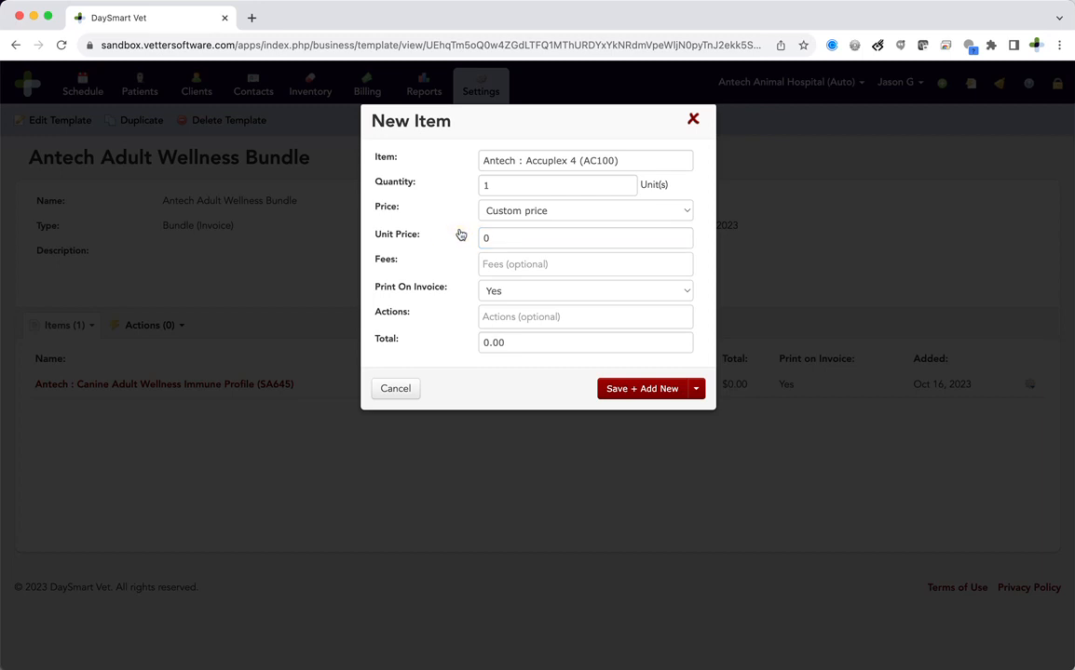
left_click(643, 392)
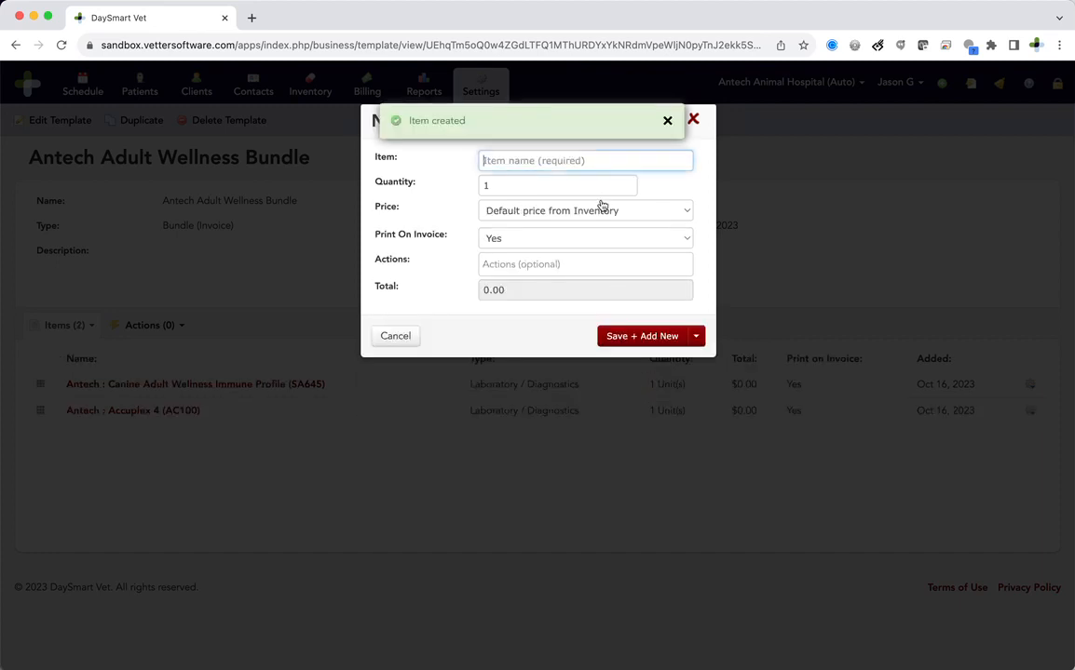
Add Antech : Canine Comprehensive (SA100) to the bundle with a custom unit price of 0, saving without starting another item
type("antech")
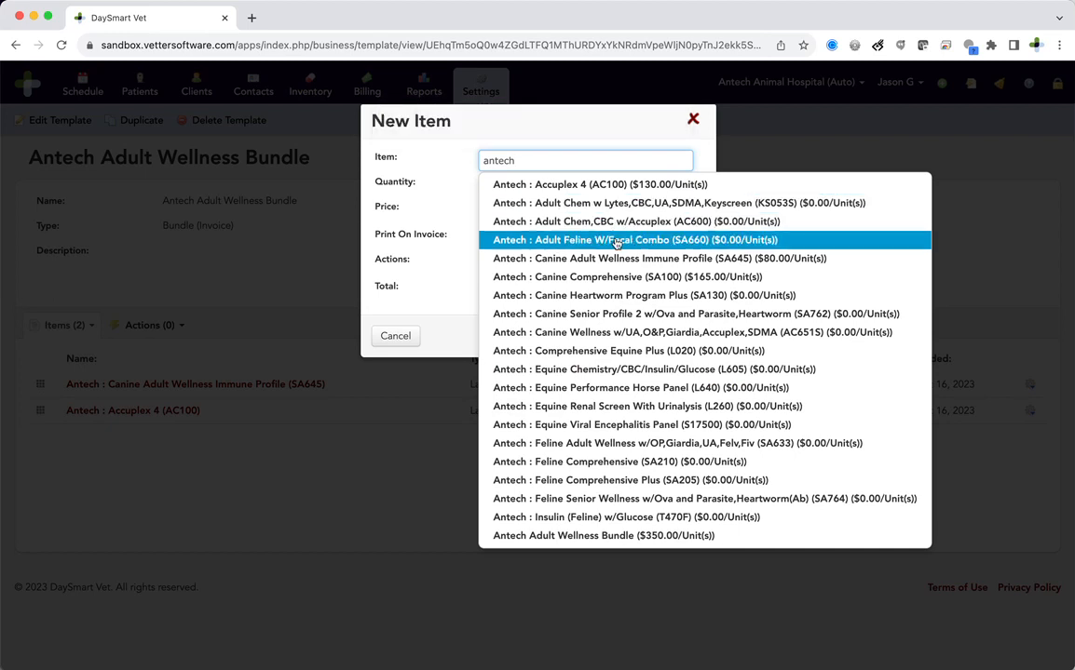
left_click(611, 273)
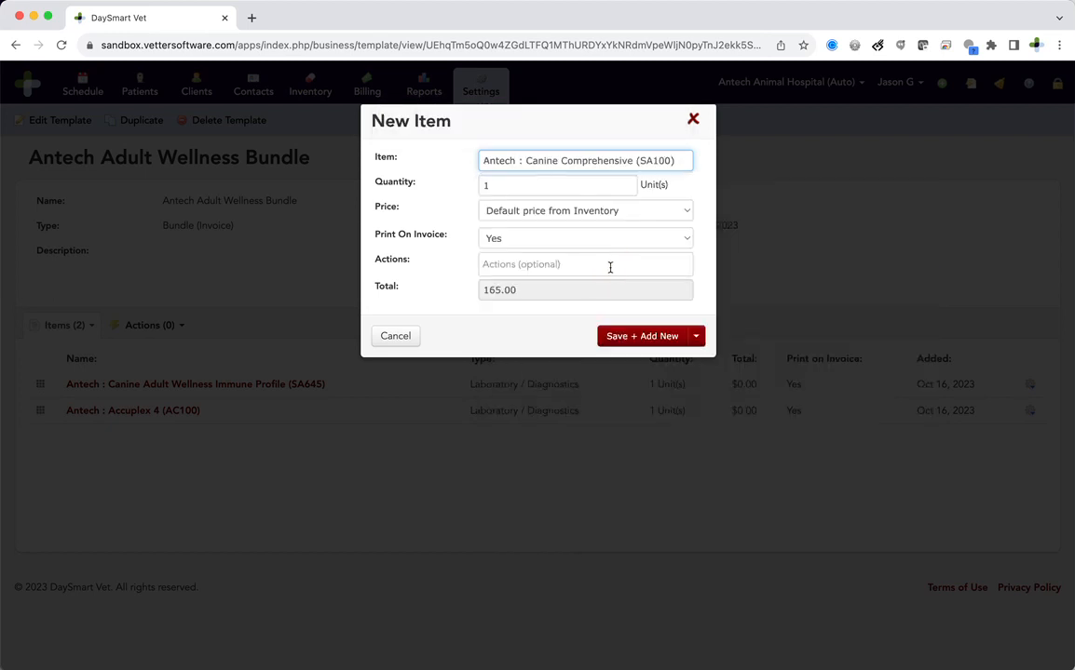
left_click(529, 205)
left_click(558, 229)
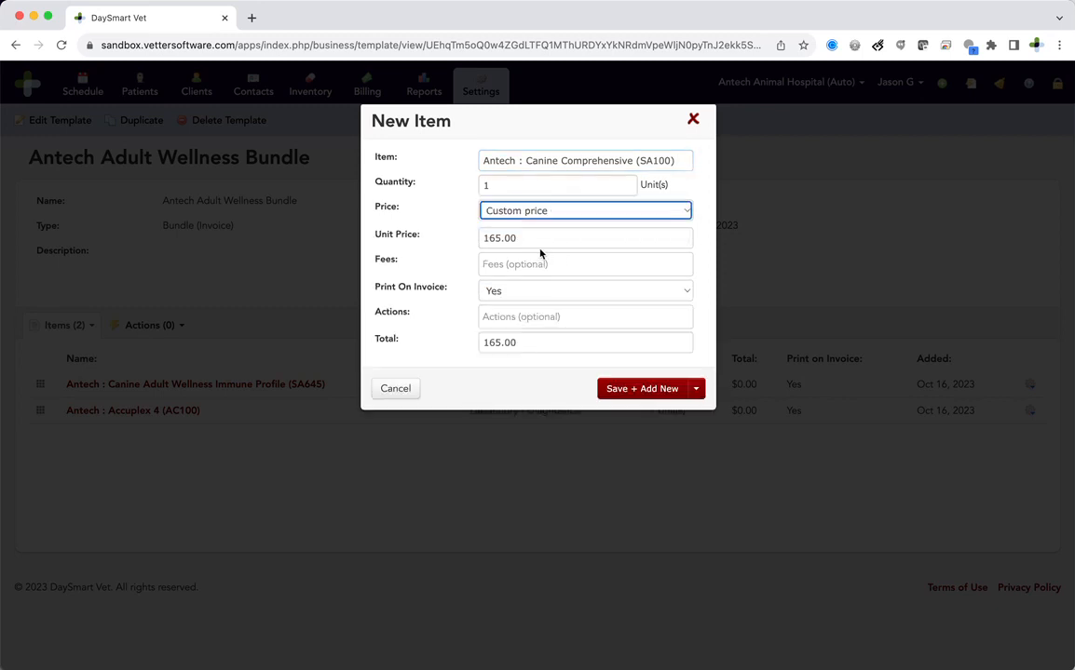
left_click_drag(517, 236, 444, 234)
type("0")
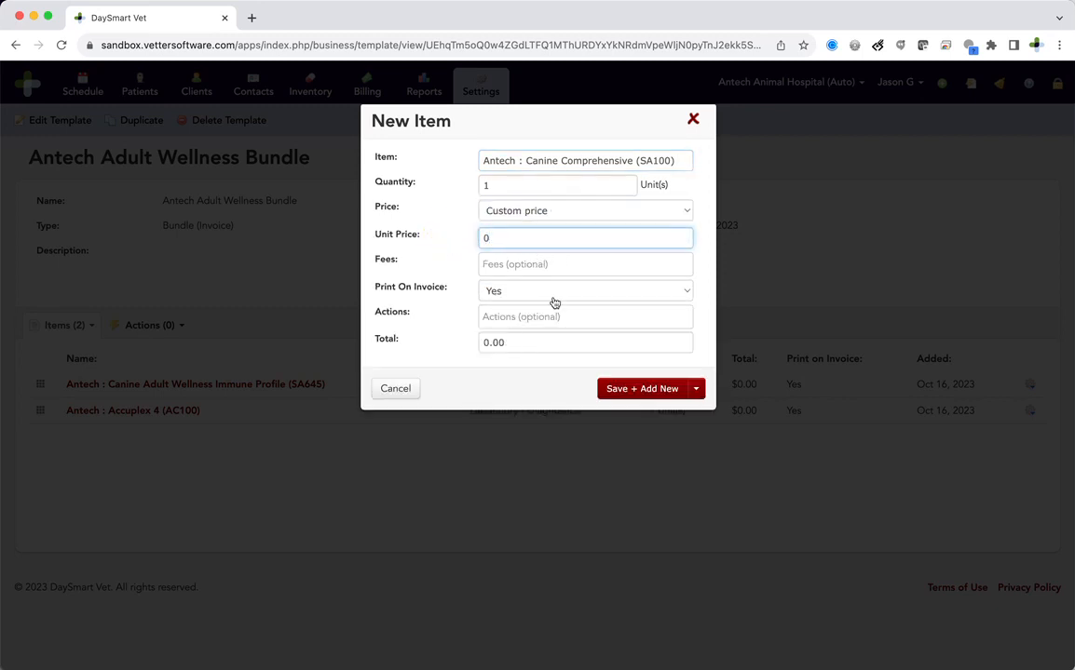
left_click(695, 389)
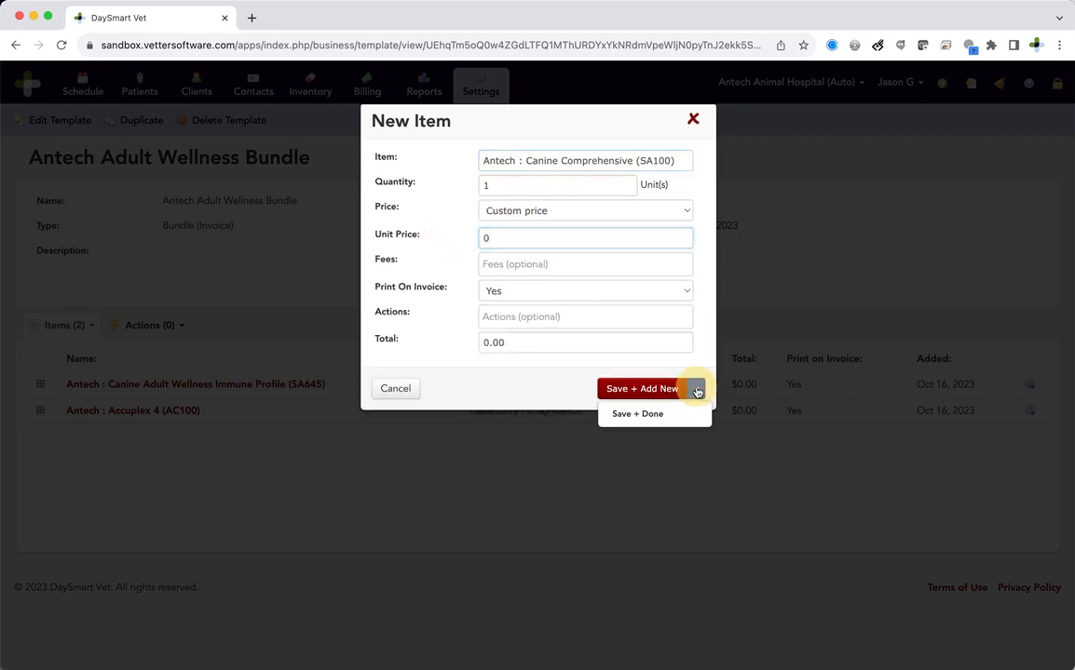
left_click(652, 415)
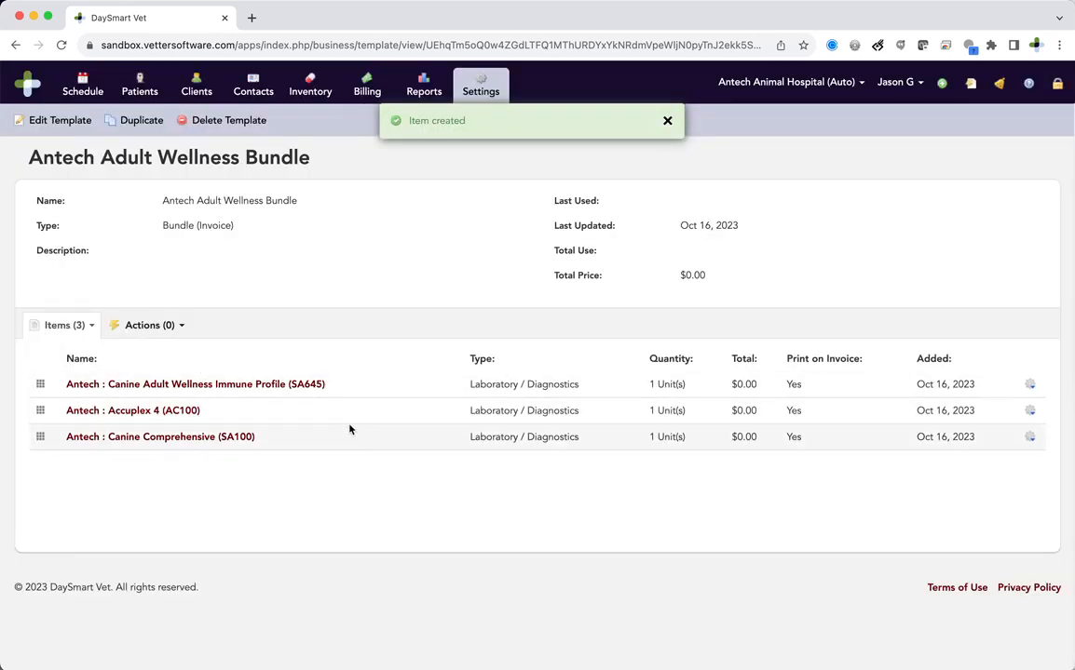
Add the Antech Adult Wellness Bundle item at its default inventory price and move it above the individual tests
left_click(79, 330)
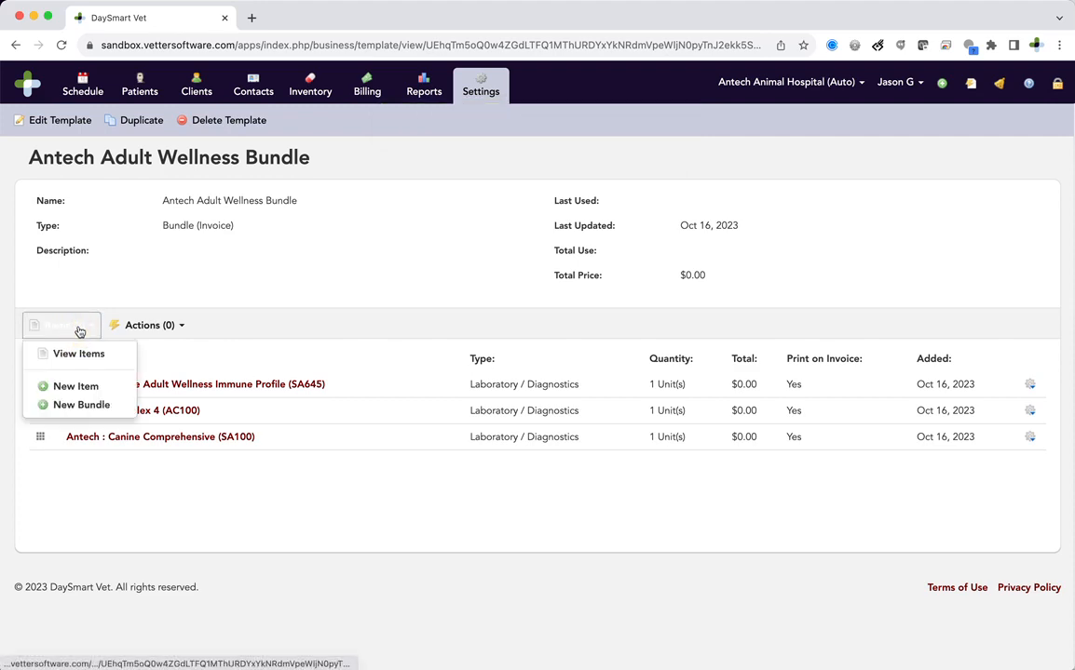
left_click(88, 385)
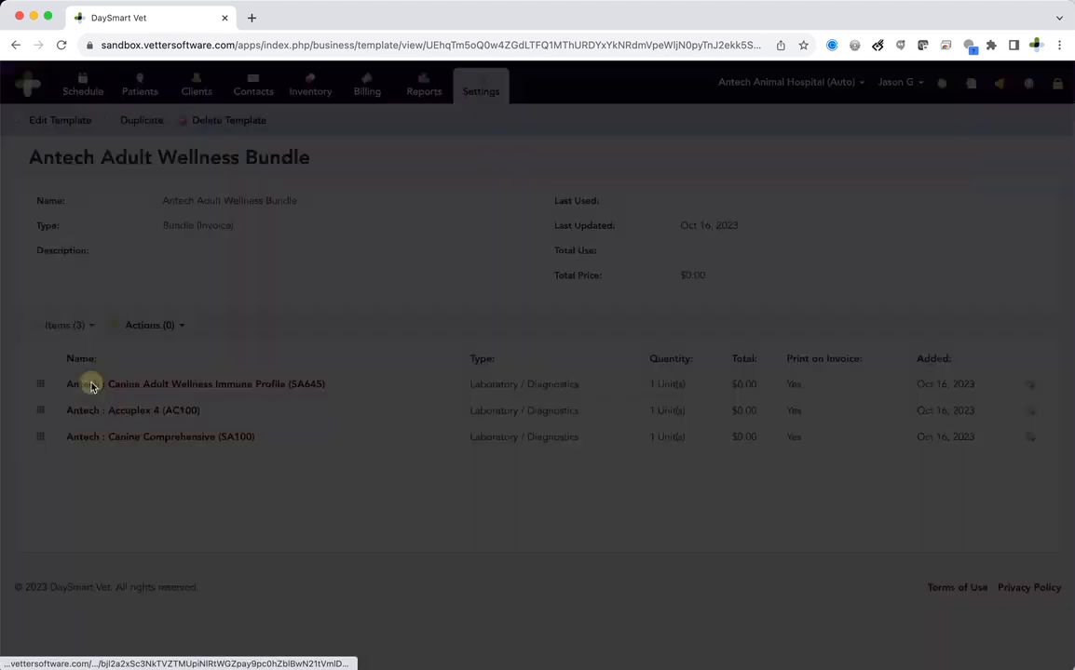
type("antech")
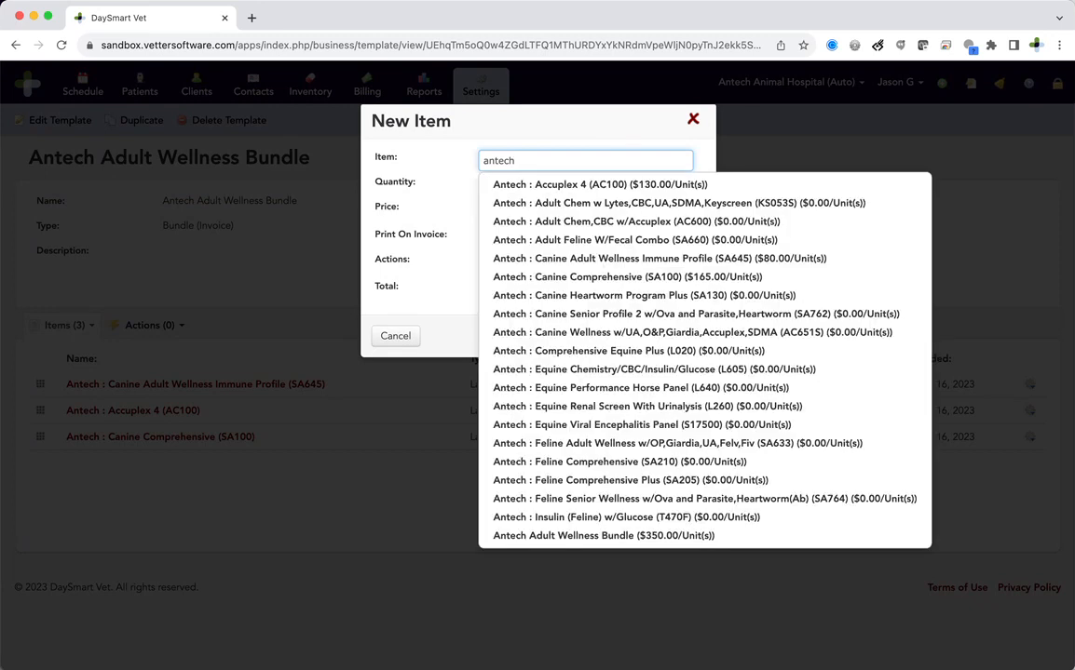
type(" adul")
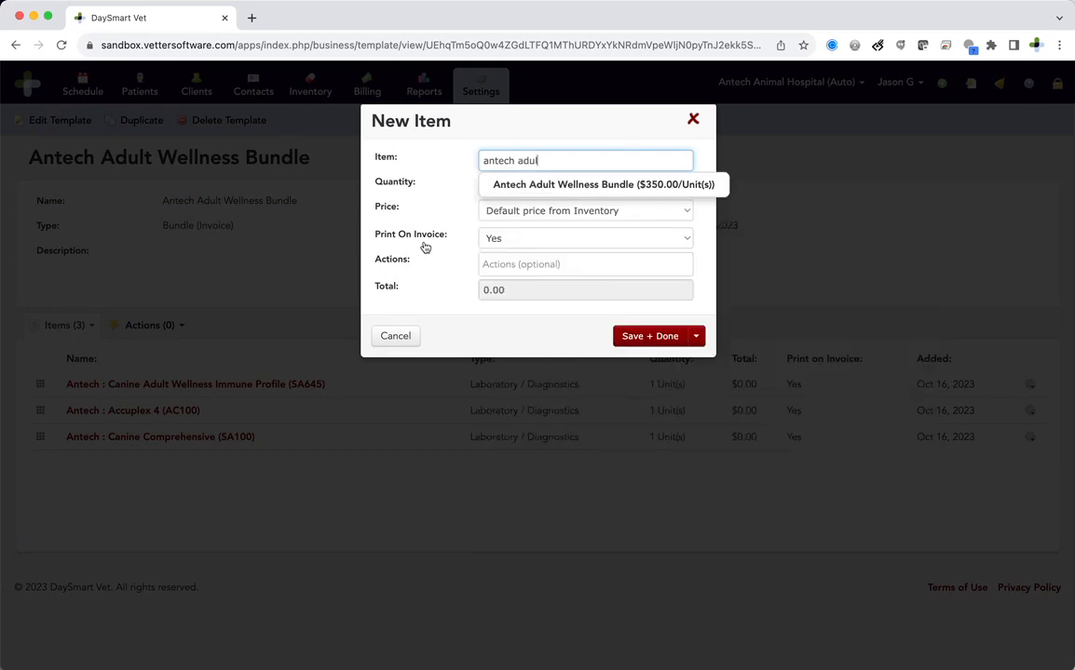
left_click(650, 184)
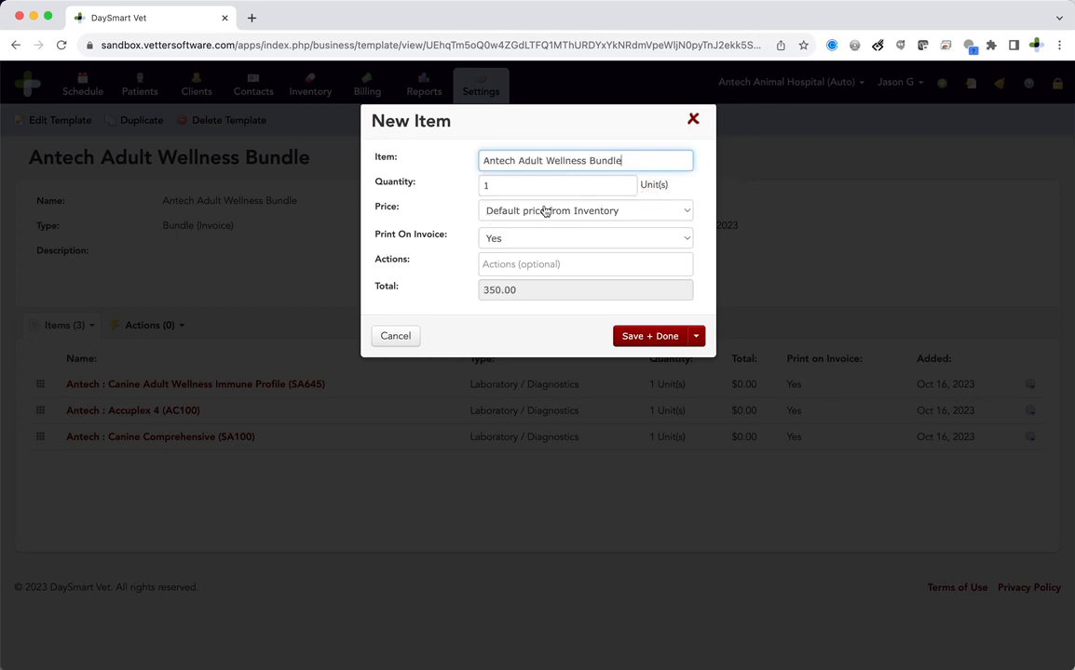
left_click(651, 338)
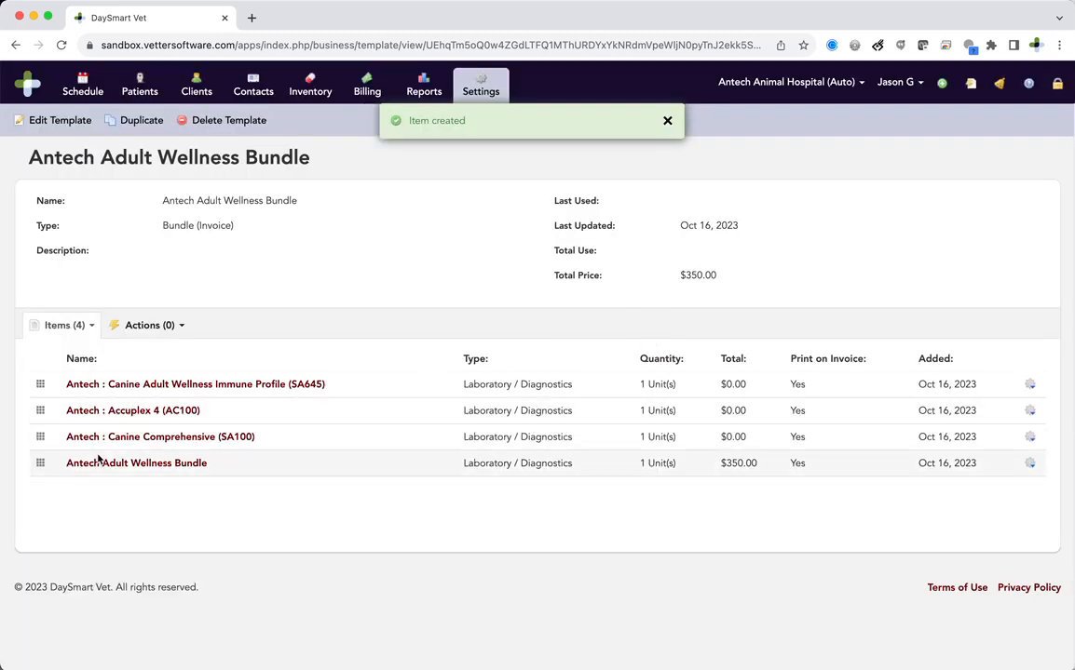
left_click_drag(41, 464, 41, 382)
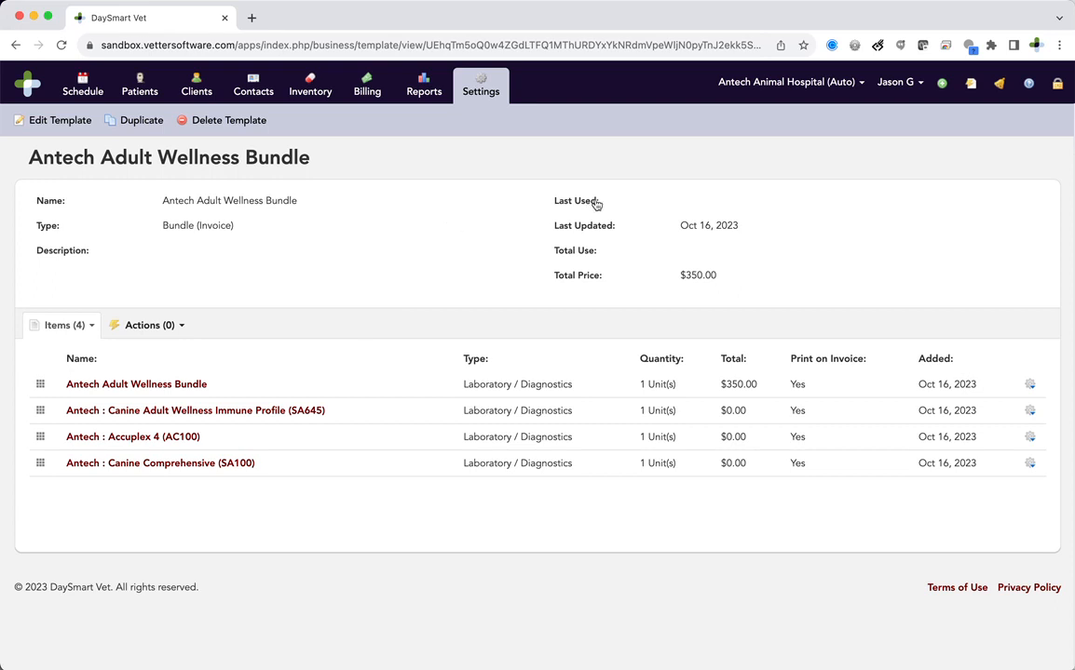
Open the billing invoice created Oct 16, 2023, and start a new bundle on it using Antech Adult Wellness Bundle
left_click(370, 88)
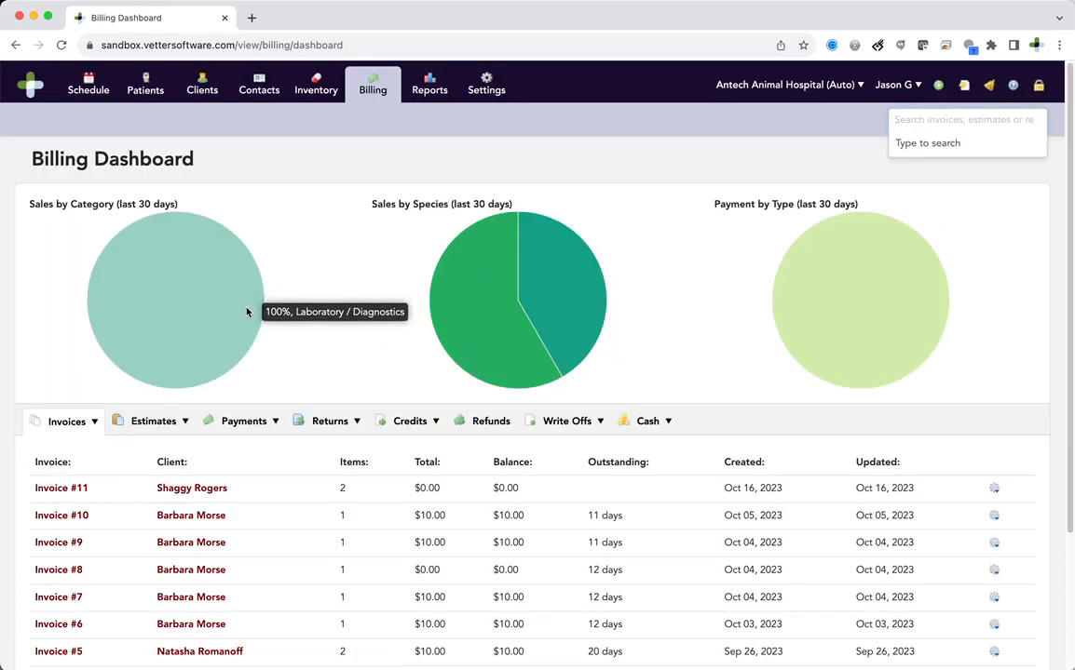
left_click(74, 491)
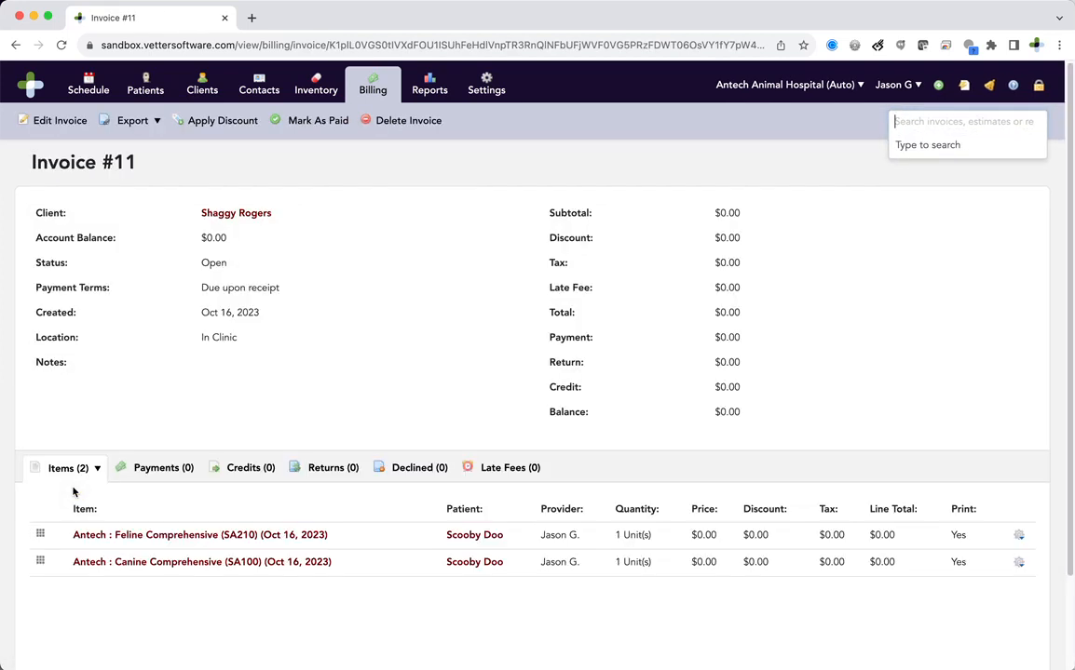
left_click(85, 471)
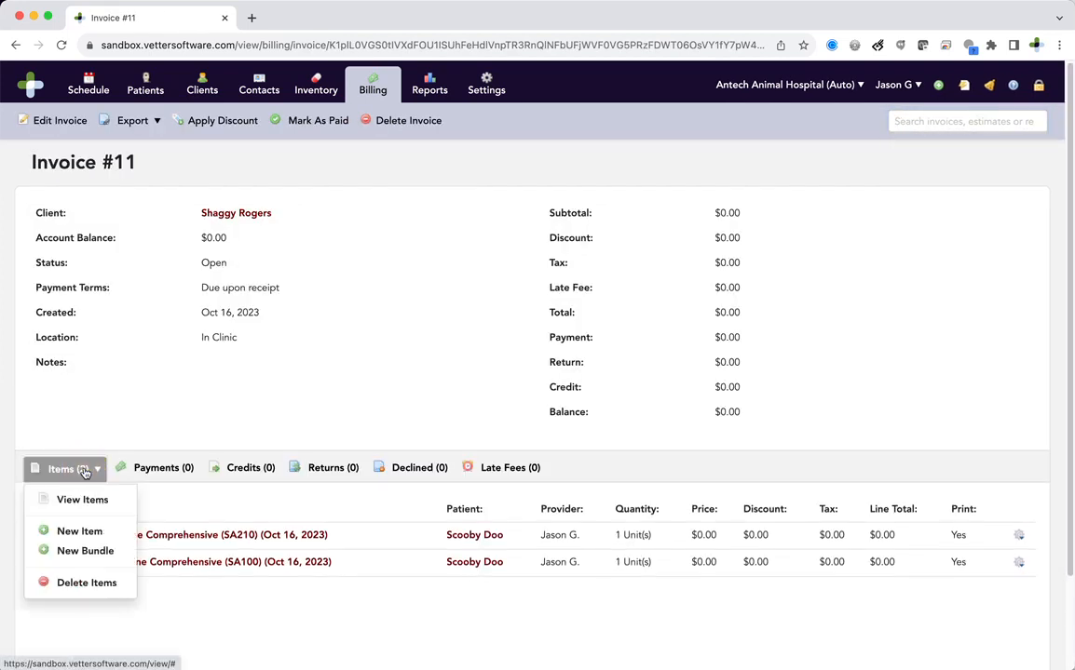
left_click(86, 551)
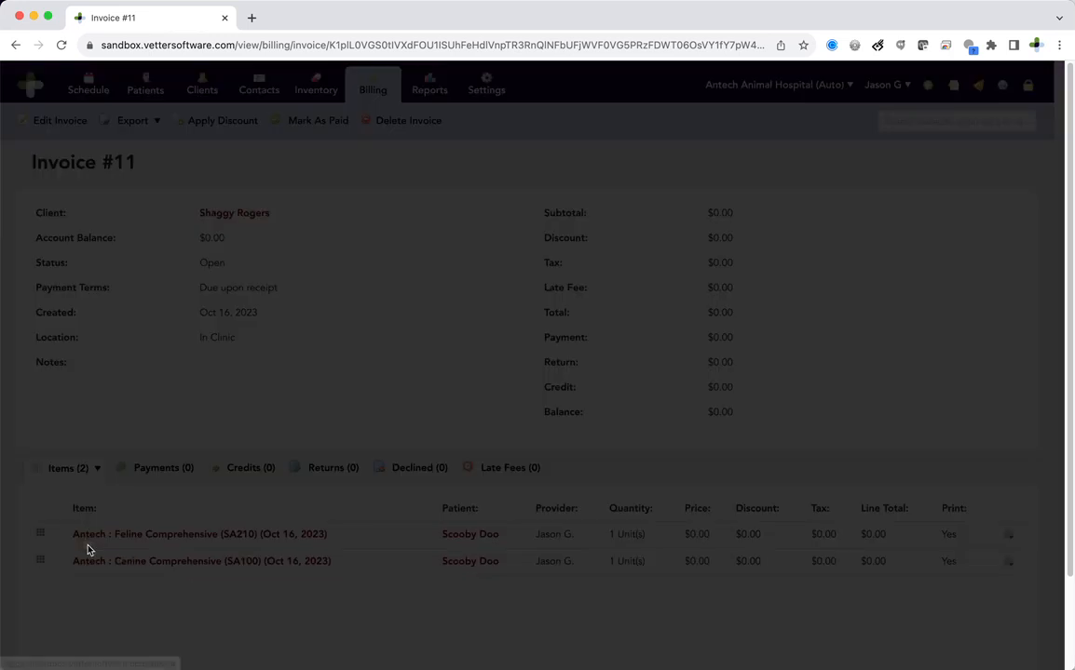
left_click(479, 160)
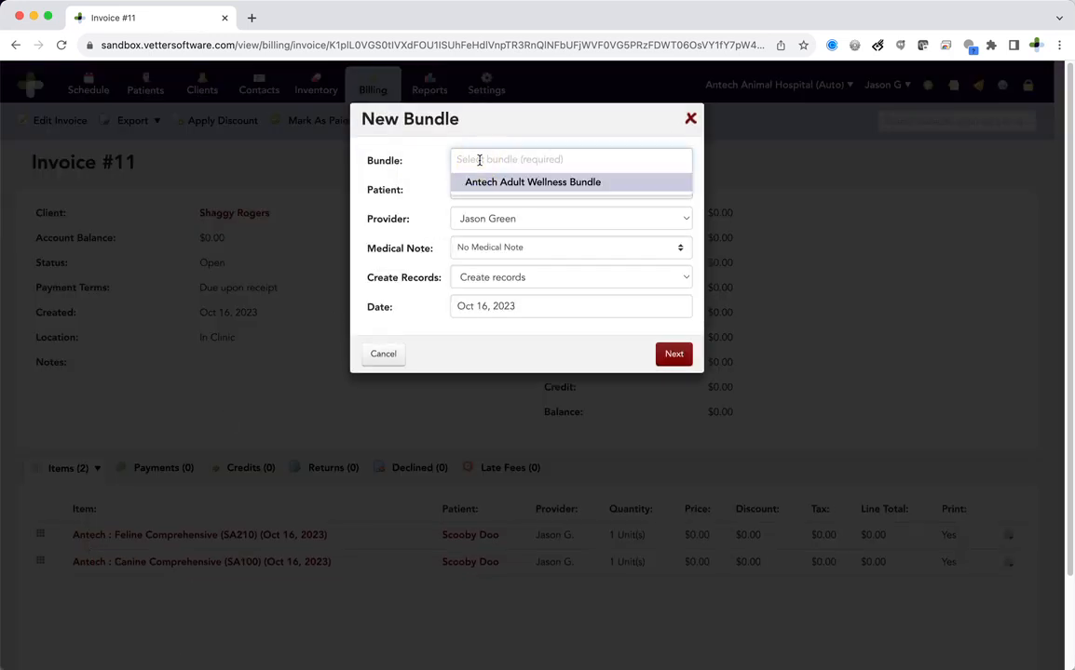
type("ant4e")
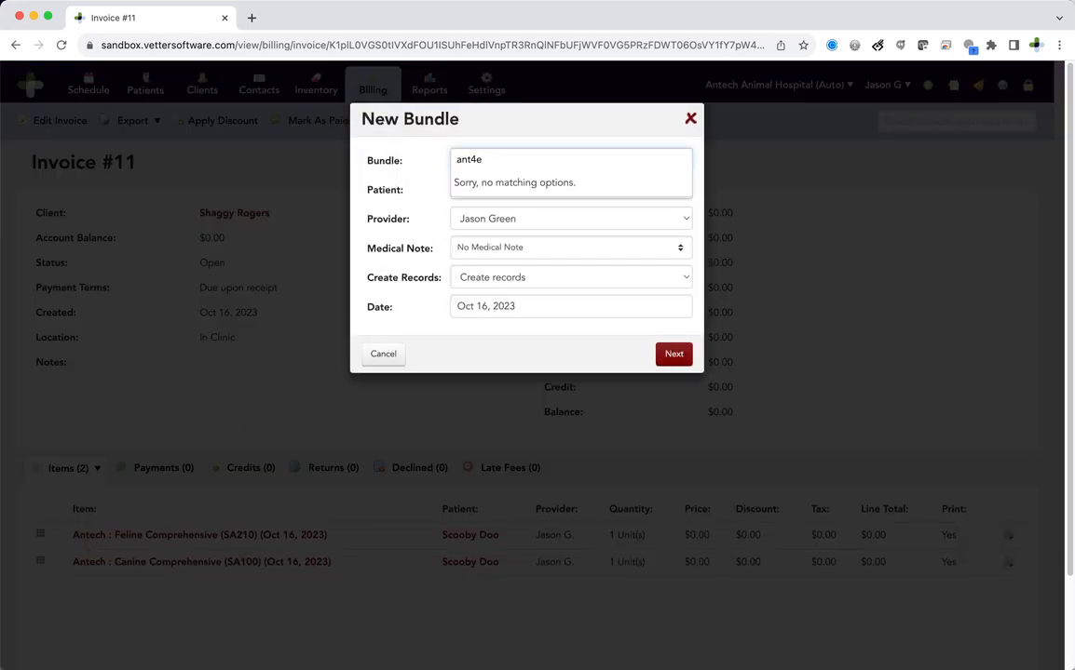
key("BackSpace")
key("BackSpace")
left_click(508, 181)
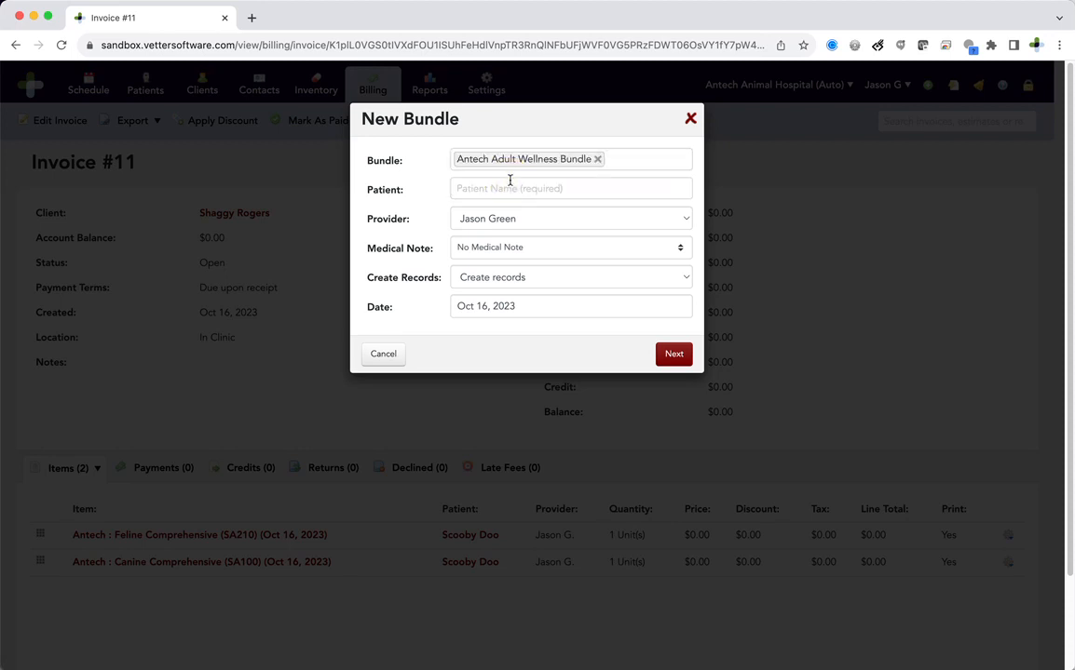
Choose the patient for the bundle and save it with all items selected and the lab tests sent to the lab
left_click(511, 190)
left_click(675, 356)
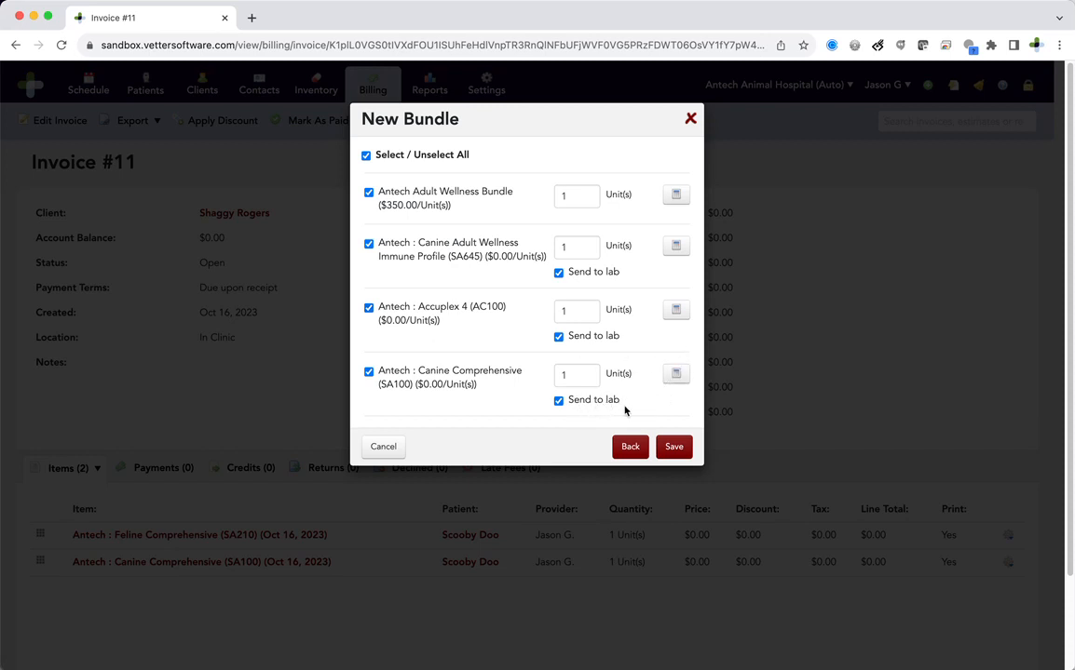
left_click(675, 447)
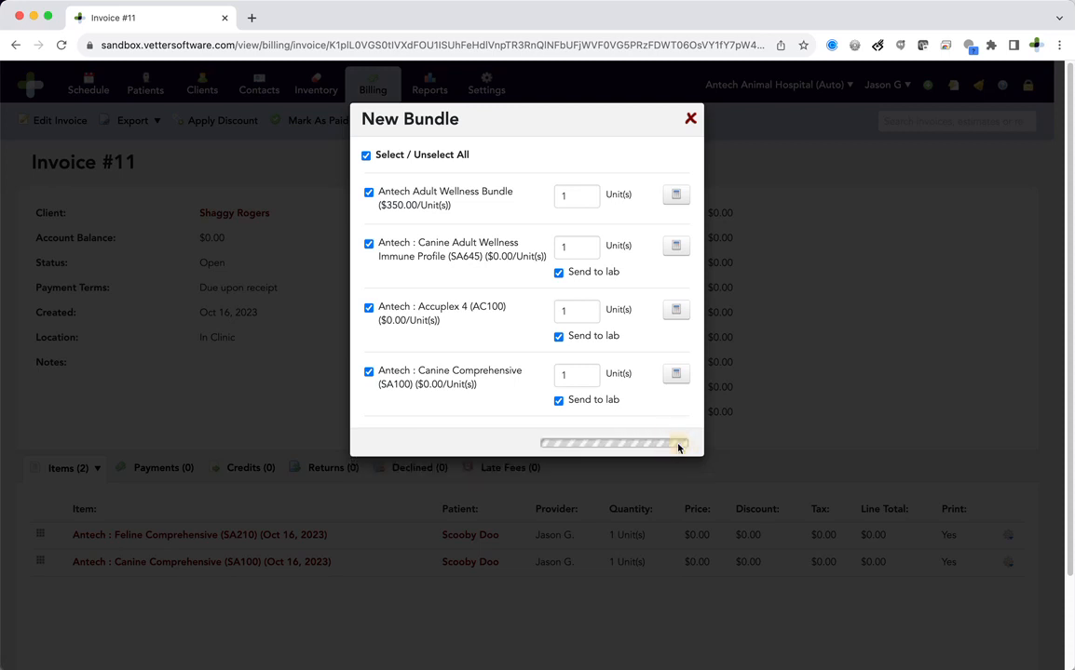